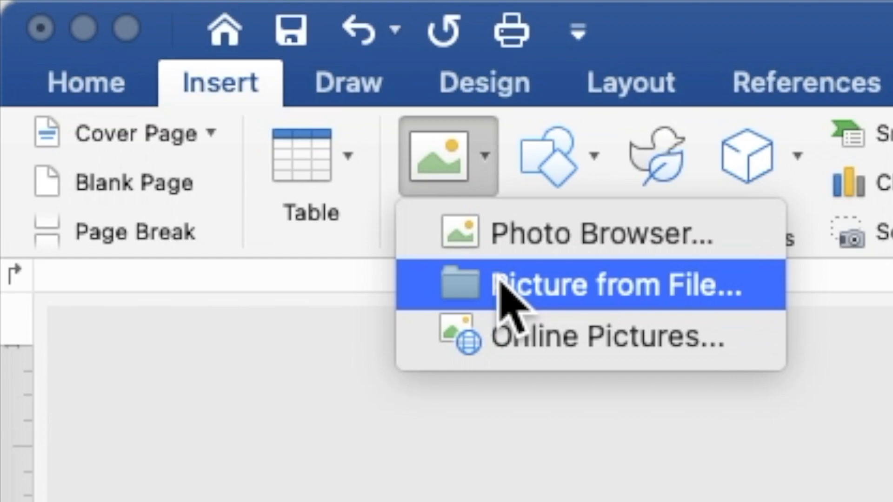
# Insert the picture VINTAGE PEACH PINK FLOWERS BACKGROUND.jpg onto the blank page.
pyautogui.click(500, 281)
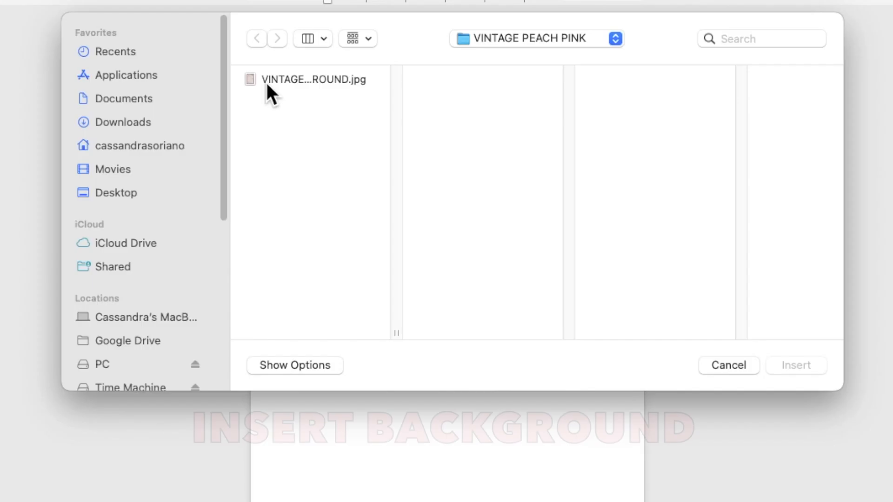
pyautogui.click(316, 125)
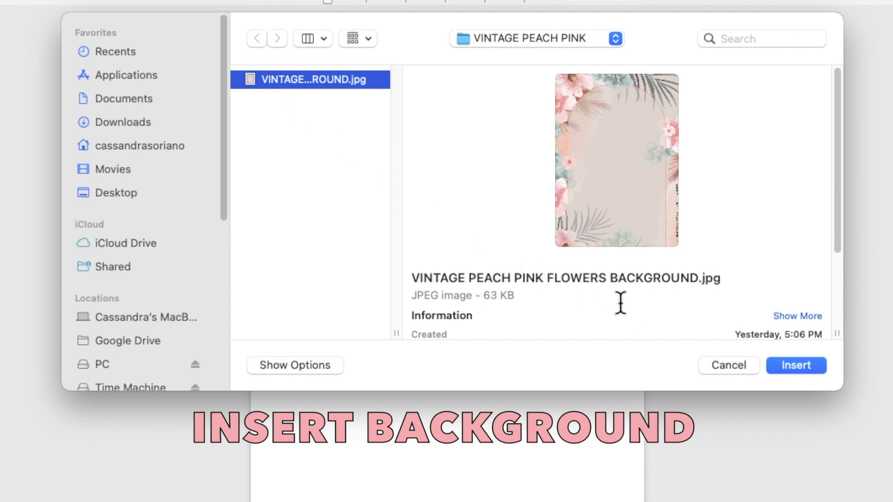
pyautogui.click(788, 367)
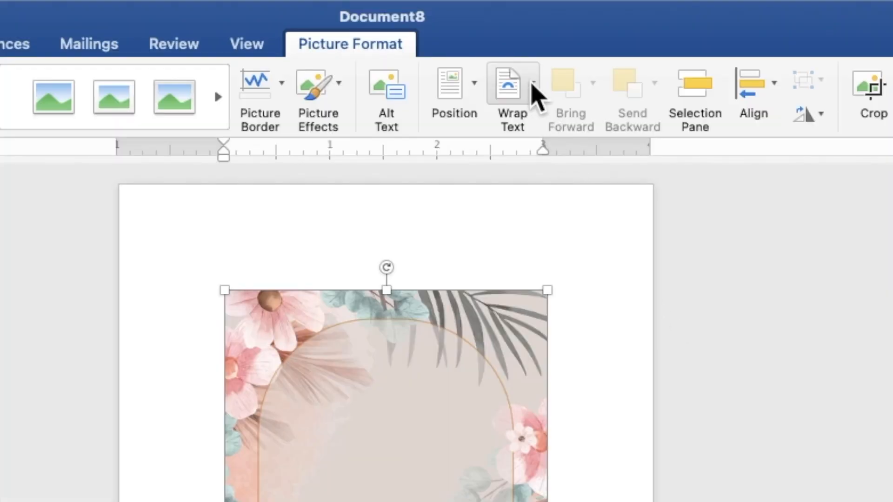
pyautogui.click(533, 93)
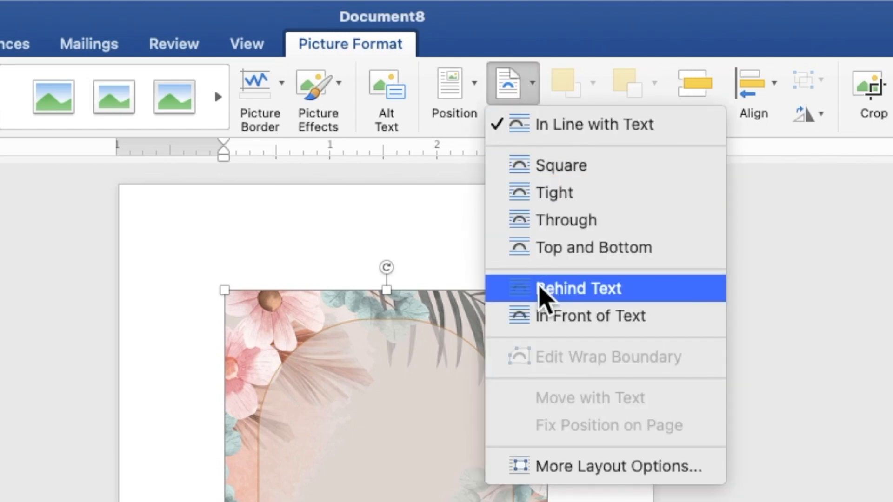
# Put the floral picture behind text, anchored top-left, and stretch it to 7.13 by 5.1 inches.
pyautogui.click(540, 289)
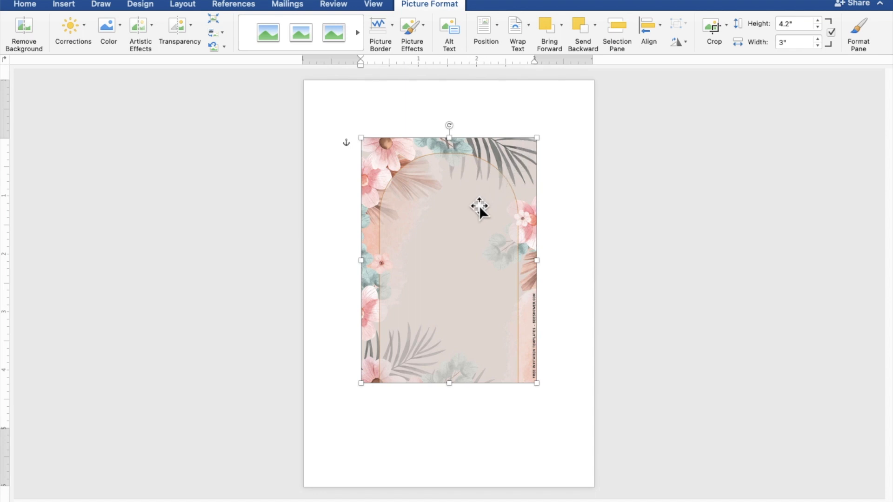
pyautogui.moveTo(479, 207); pyautogui.dragTo(415, 157)
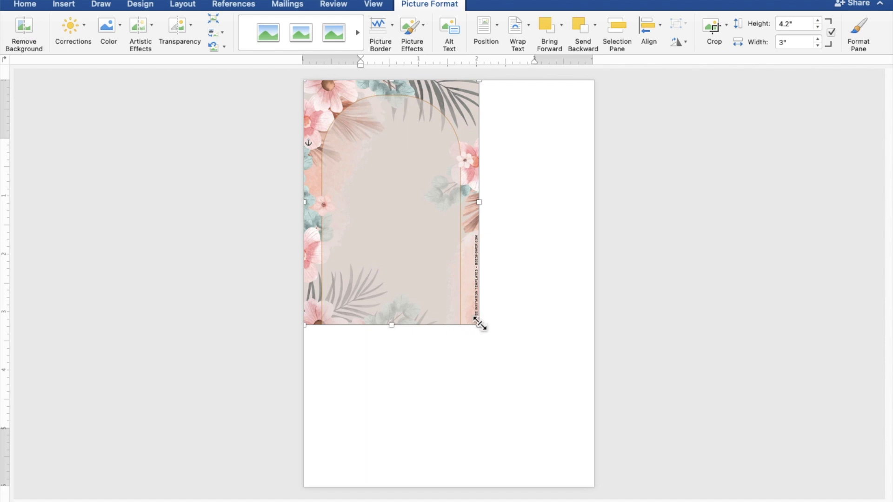
pyautogui.moveTo(479, 325); pyautogui.dragTo(602, 494)
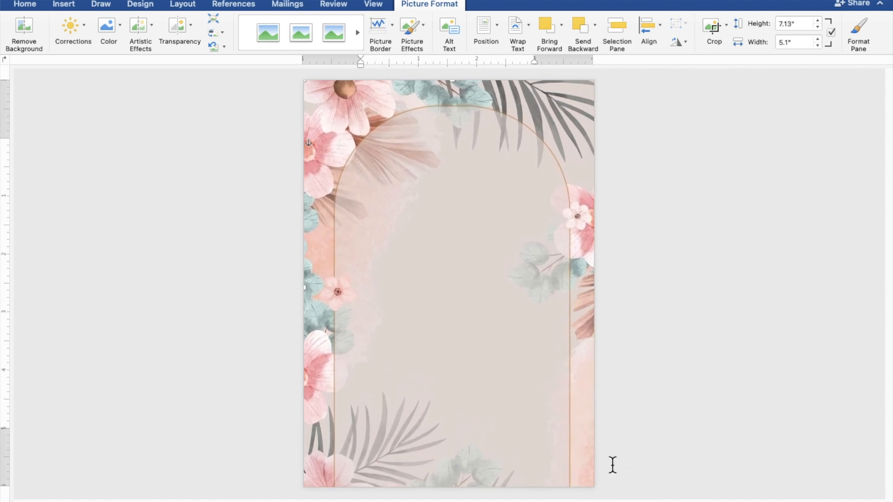
pyautogui.click(699, 372)
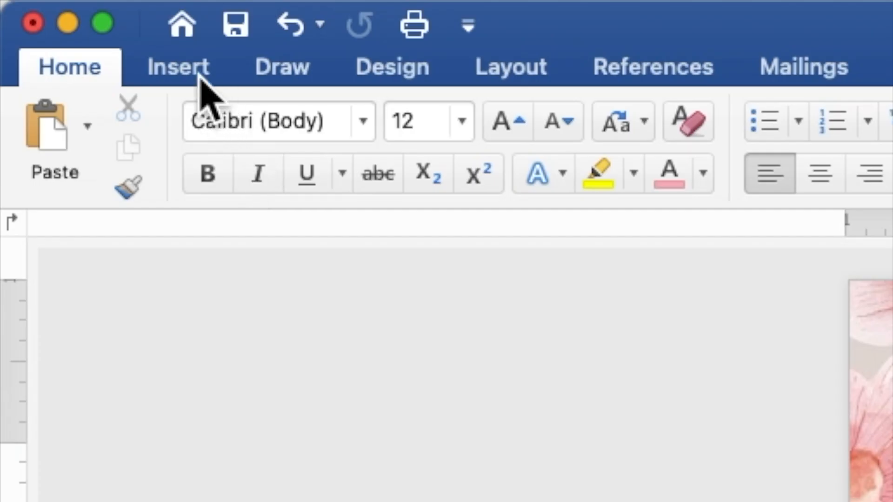
# Draw a 5.3 by 4.4 inch rectangle over the centre of the floral arch.
pyautogui.click(199, 77)
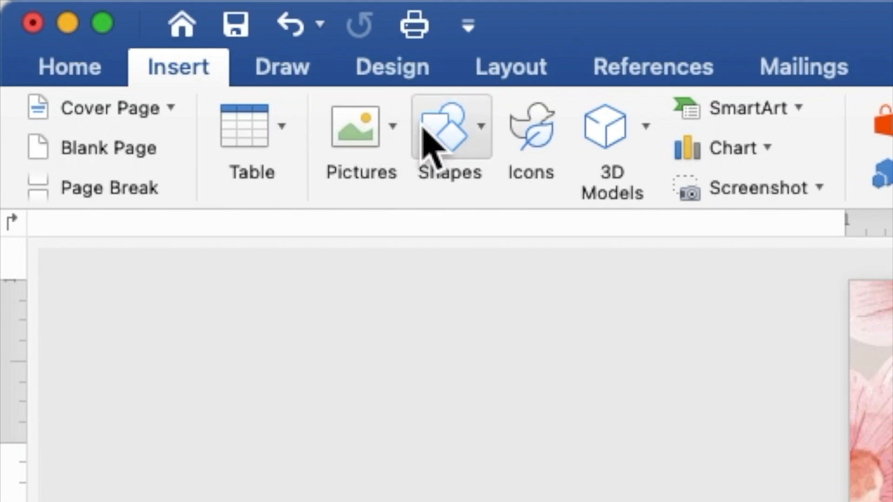
pyautogui.click(442, 142)
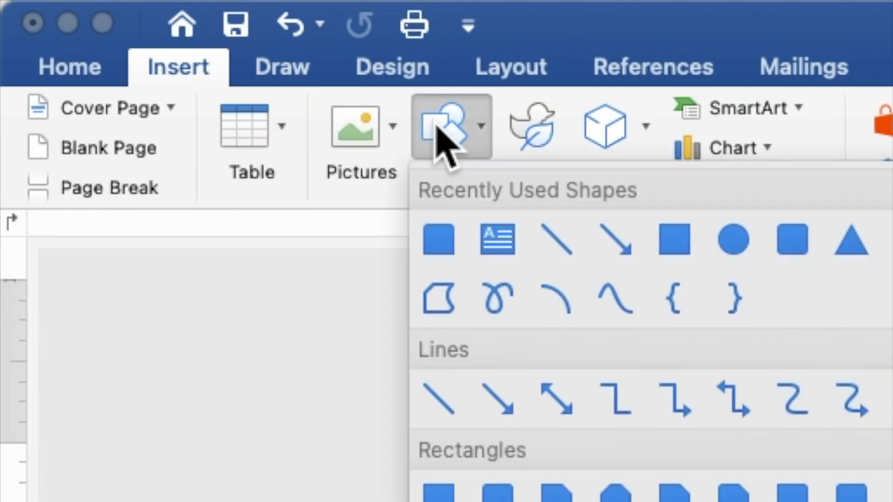
pyautogui.click(660, 235)
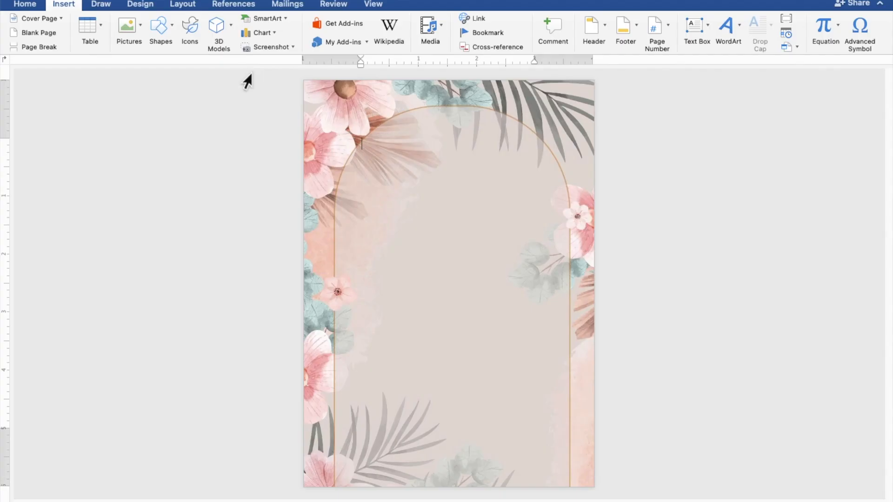
pyautogui.moveTo(323, 148)
pyautogui.mouseDown()
pyautogui.moveTo(371, 292)
pyautogui.moveTo(436, 379)
pyautogui.moveTo(481, 423)
pyautogui.moveTo(533, 450)
pyautogui.moveTo(580, 456)
pyautogui.mouseUp()
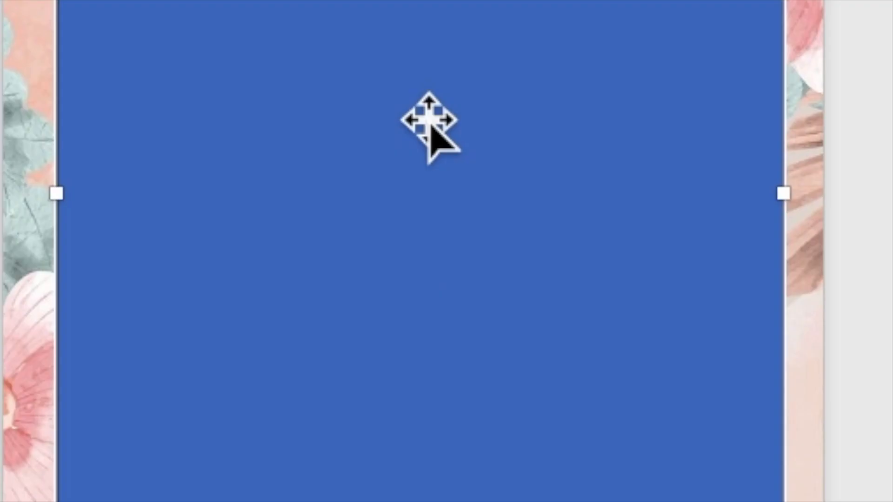
# Add text to the rectangle, starting with the heading TOGETHER WITH THEIR FAMILIES.
pyautogui.rightClick(455, 276)
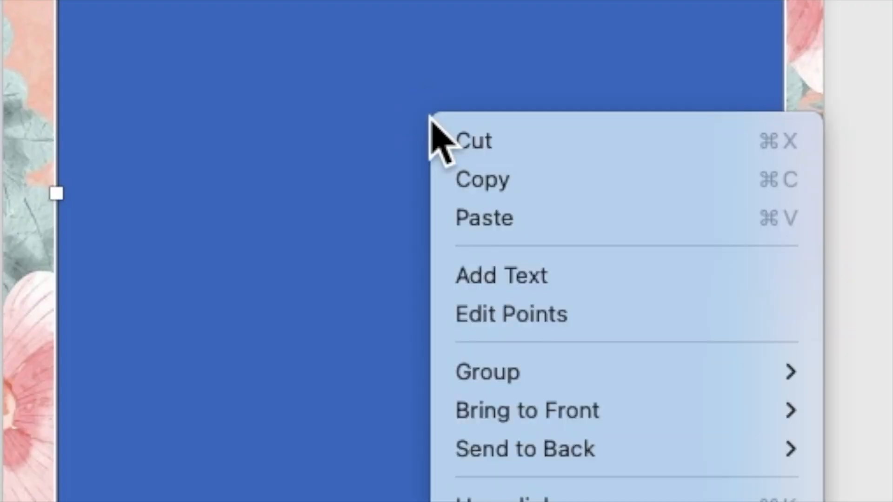
pyautogui.click(481, 278)
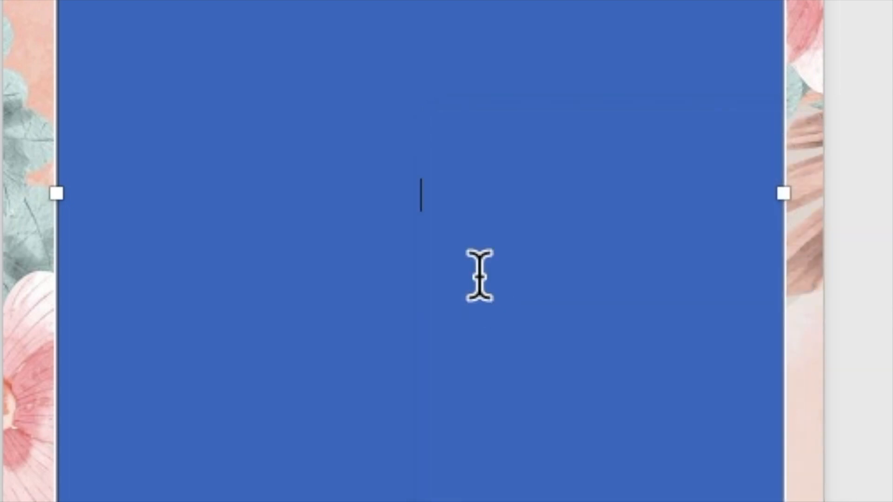
pyautogui.scroll(5, 472, 332)
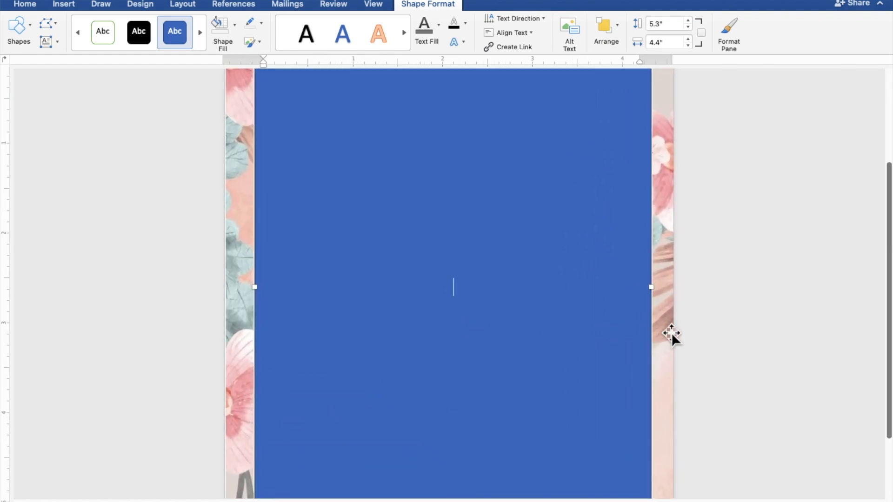
pyautogui.write('TOGETH')
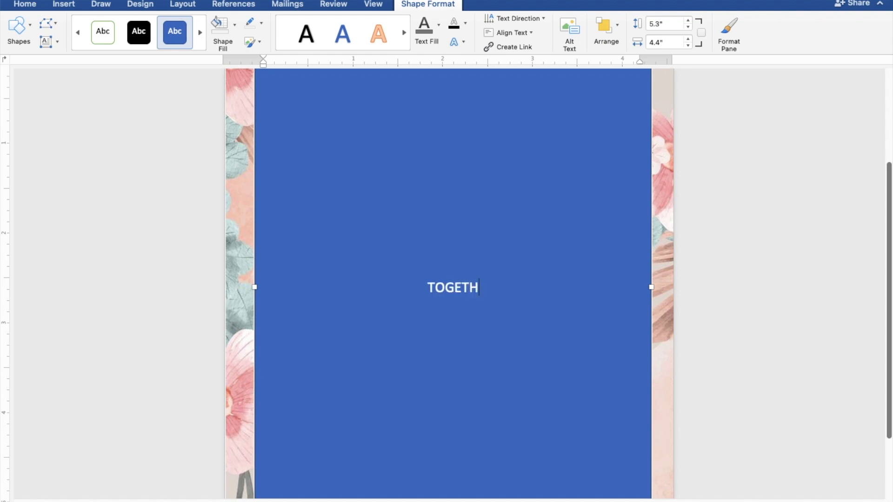
pyautogui.write('ER W')
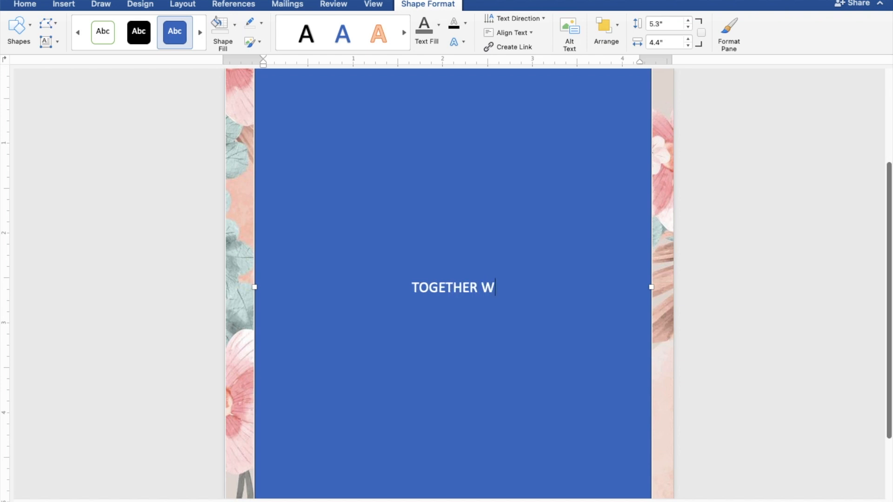
pyautogui.write('ITH THEIR F')
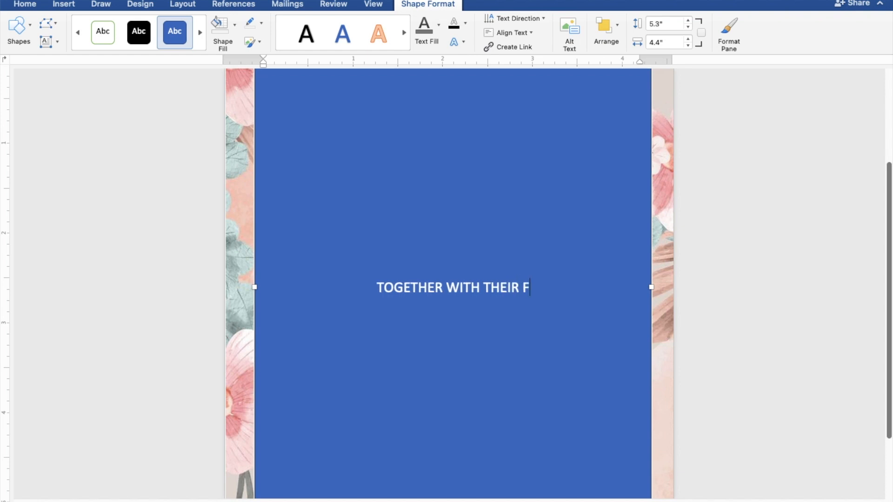
pyautogui.write('AMILIES')
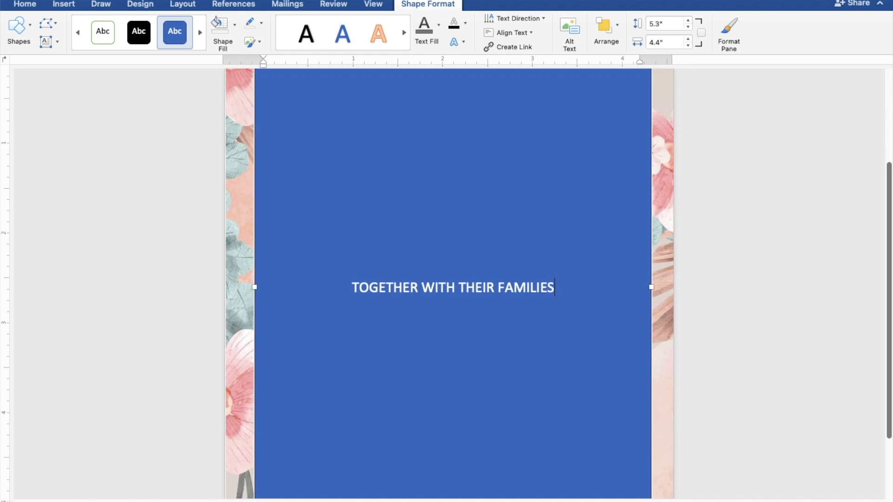
pyautogui.press('Return')
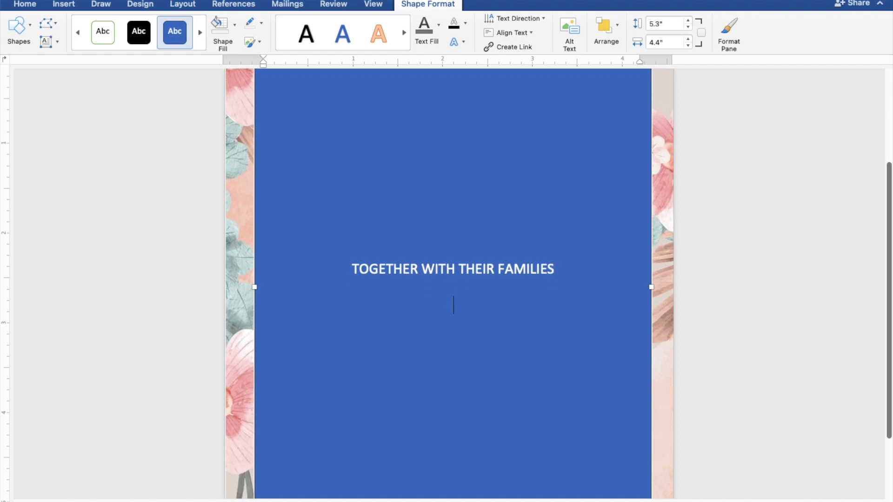
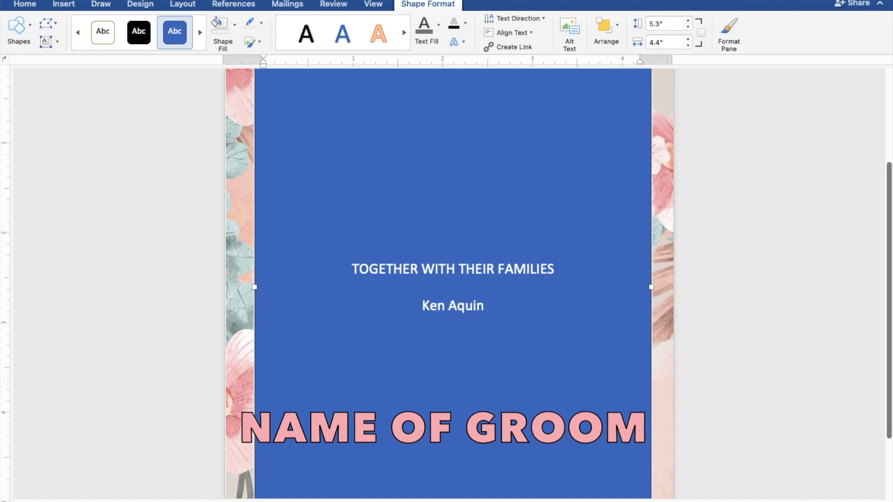
# Type the groom's name, AND, and the bride's name on separate lines, then a blank line.
pyautogui.press('Return')
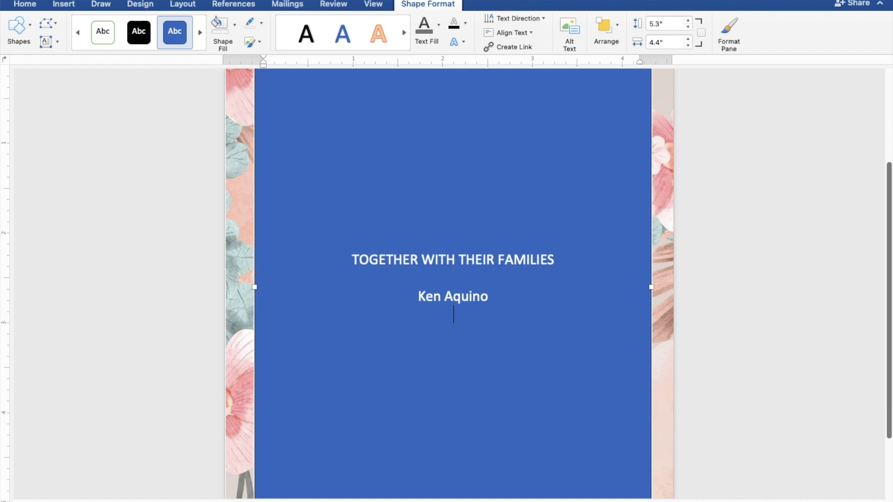
pyautogui.write('AND')
pyautogui.press('Return')
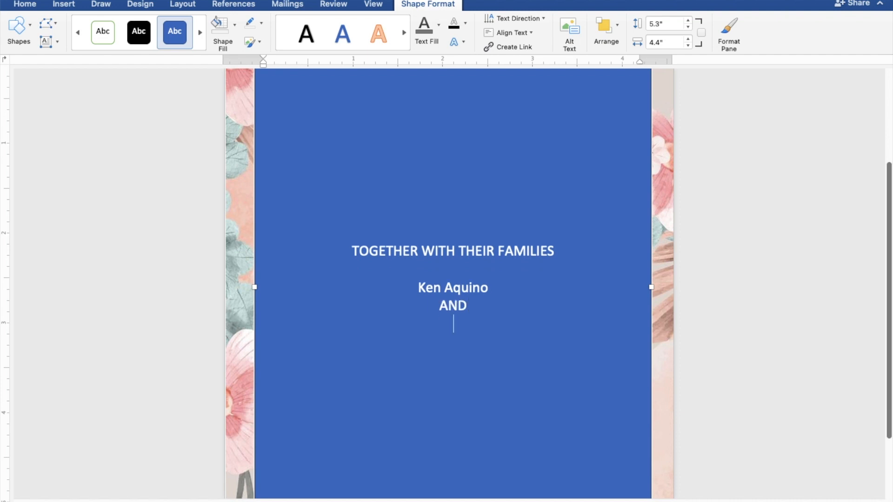
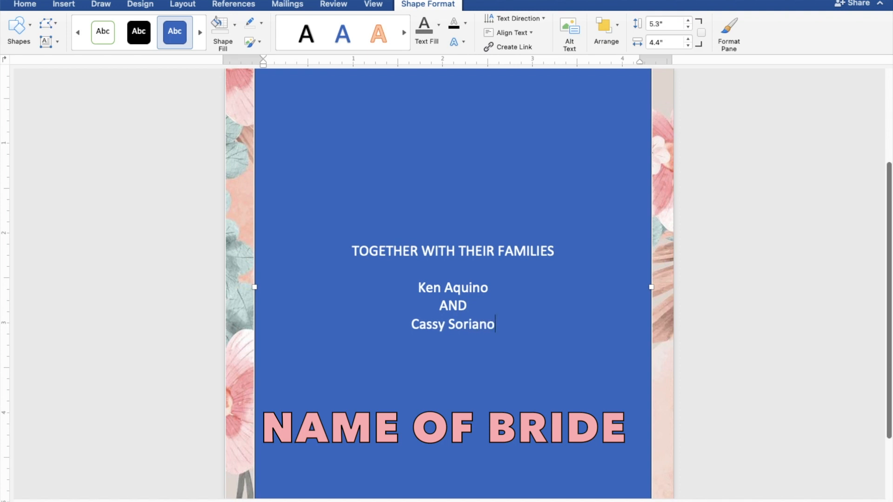
pyautogui.press('Return')
pyautogui.press('Return')
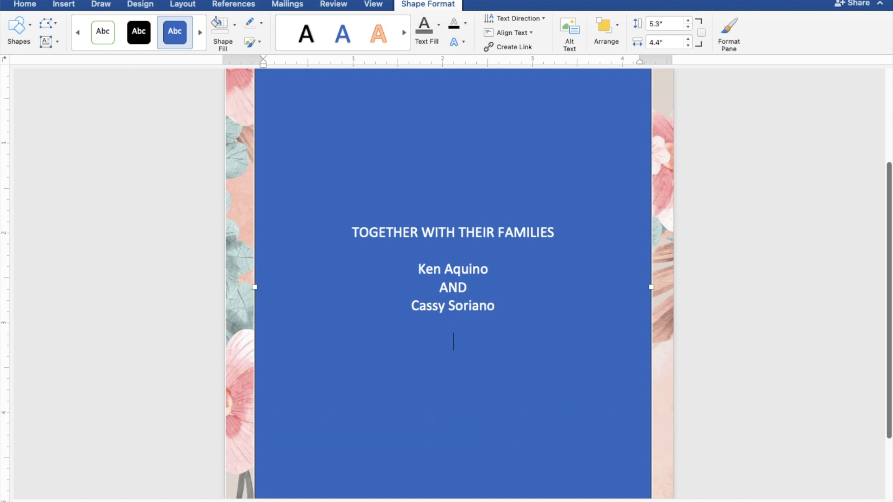
# Add the lines REQUEST THE PLEASURE OF YOUR PRESENCE and AS THEY JOYFULLY UNITE IN MARRIAGE.
pyautogui.write('REQUES')
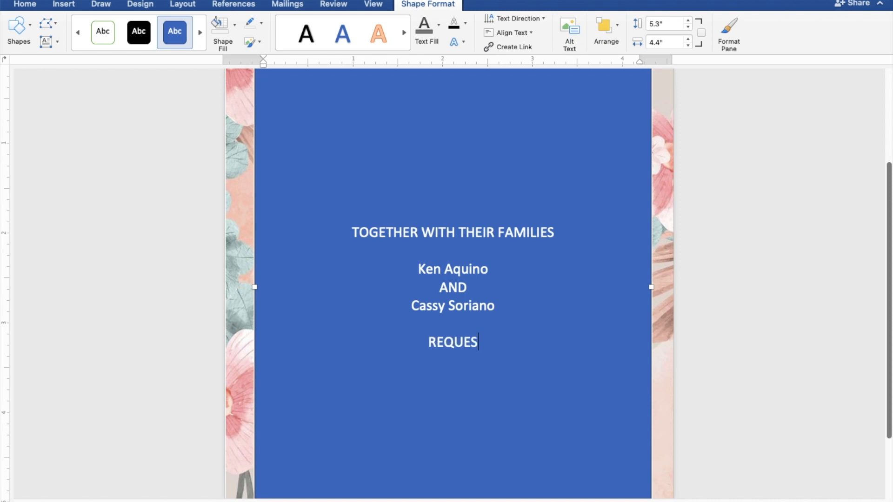
pyautogui.write('T T')
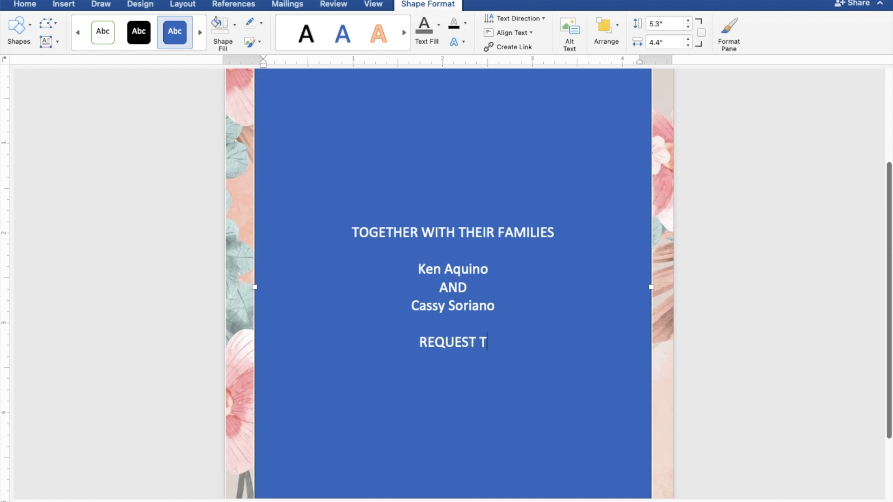
pyautogui.write('HE P')
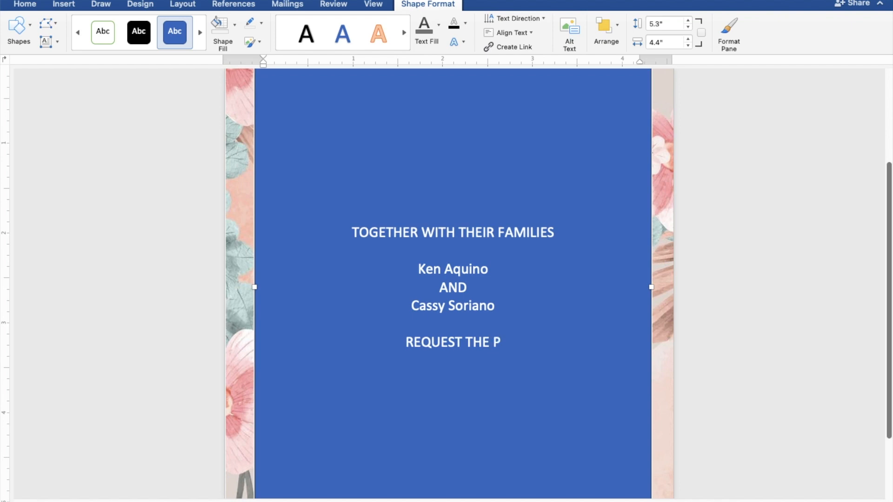
pyautogui.write('LEA')
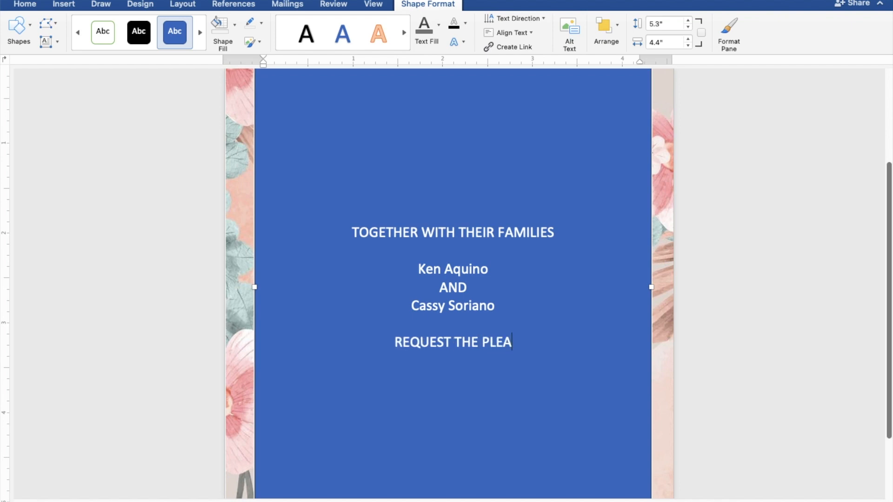
pyautogui.write('SURE ')
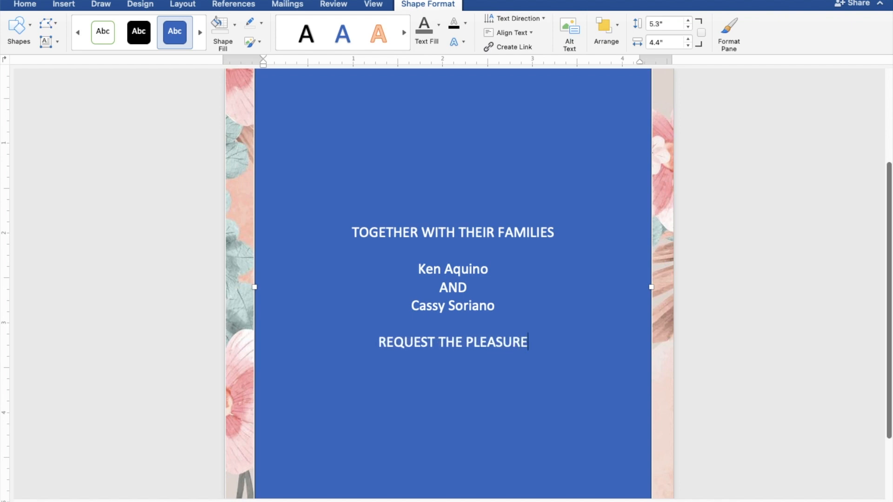
pyautogui.write('OF')
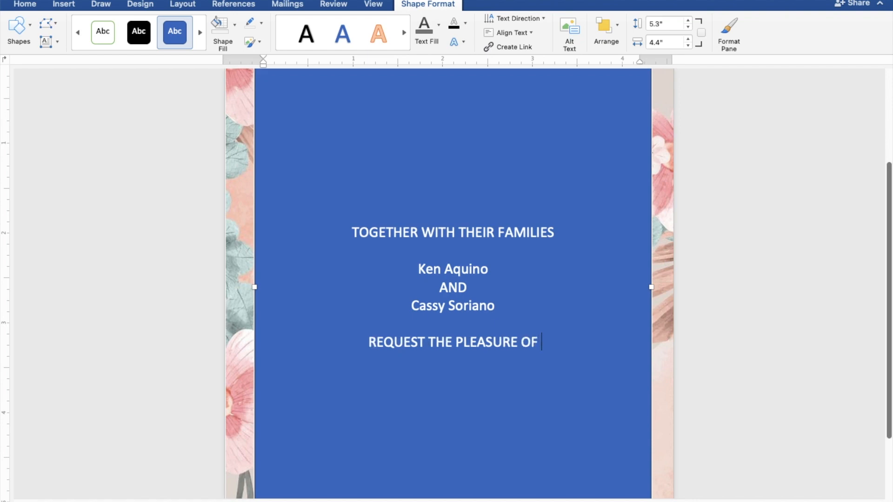
pyautogui.write(' YOUR')
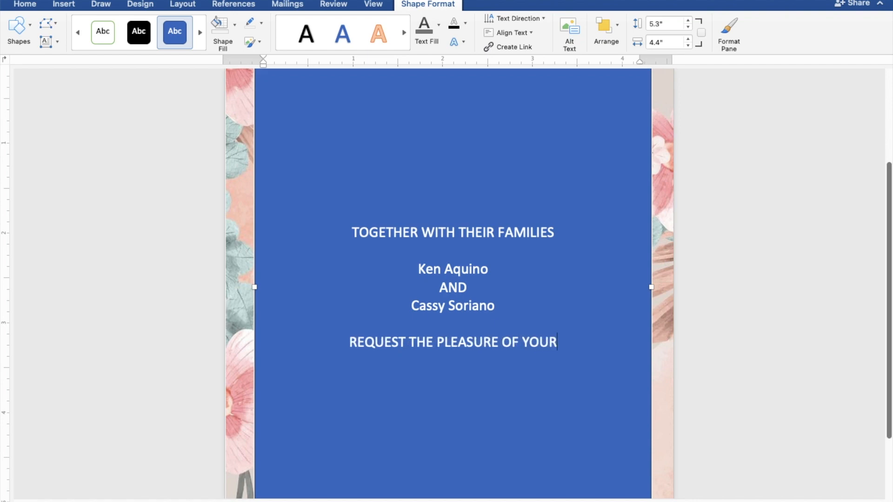
pyautogui.write(' PRESENCE')
pyautogui.press('Return')
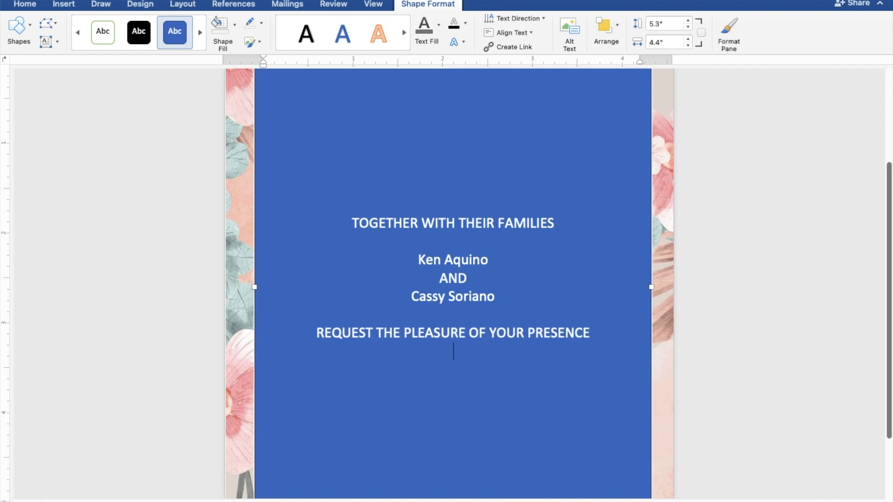
pyautogui.write('AS THEY J')
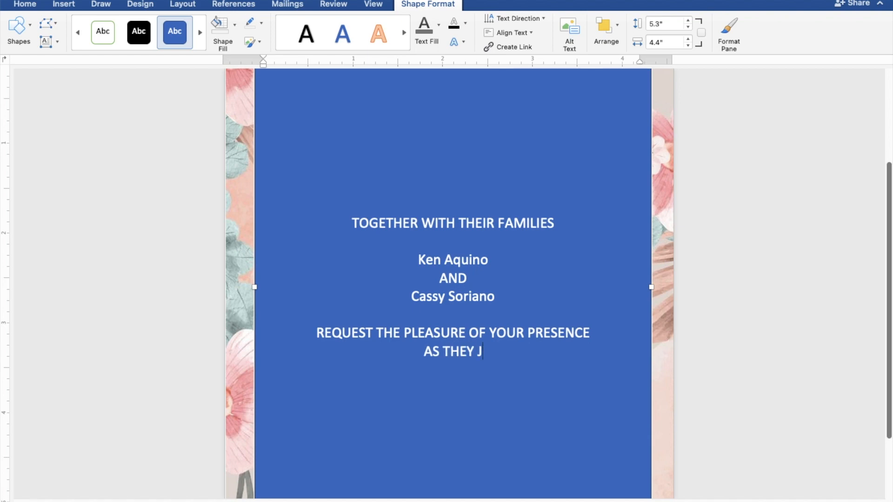
pyautogui.write('OYFU')
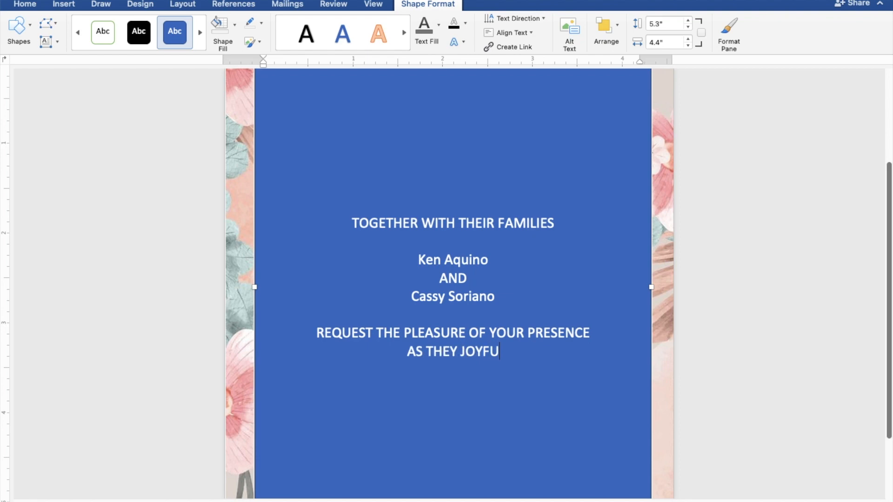
pyautogui.write('LL')
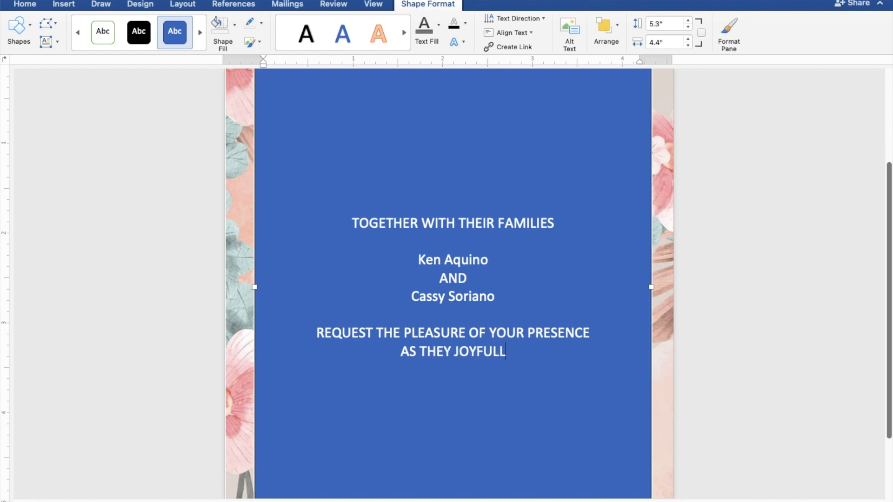
pyautogui.write('Y UNITE')
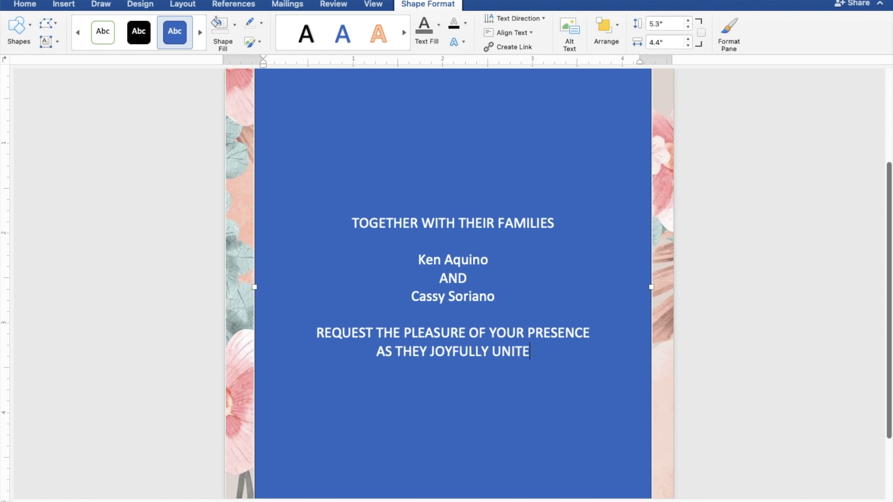
pyautogui.write(' IN')
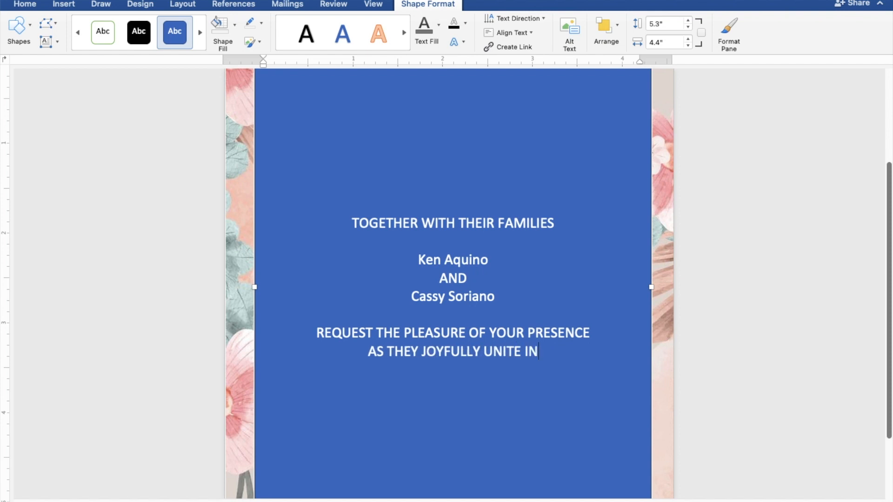
pyautogui.write(' MA')
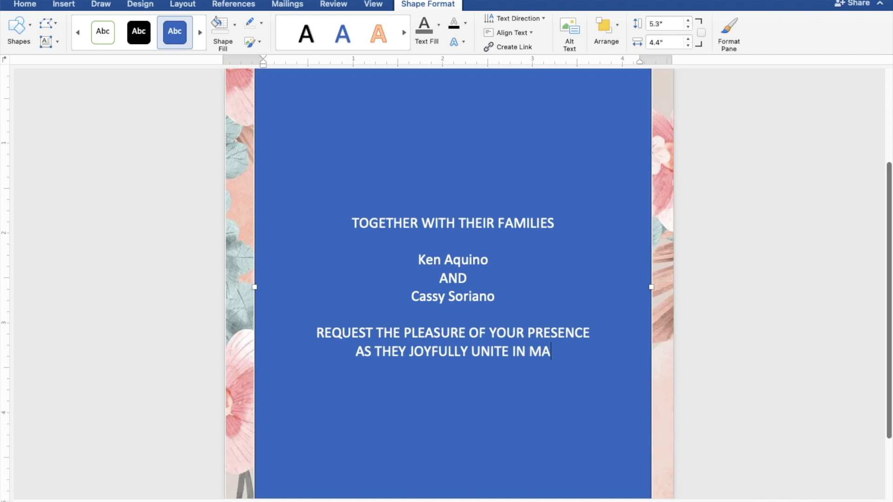
pyautogui.write('RRIAGE')
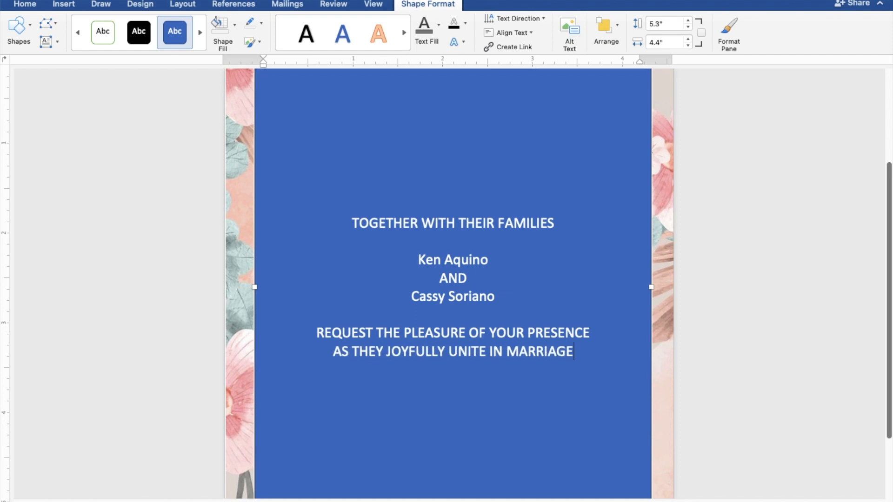
pyautogui.press('Return')
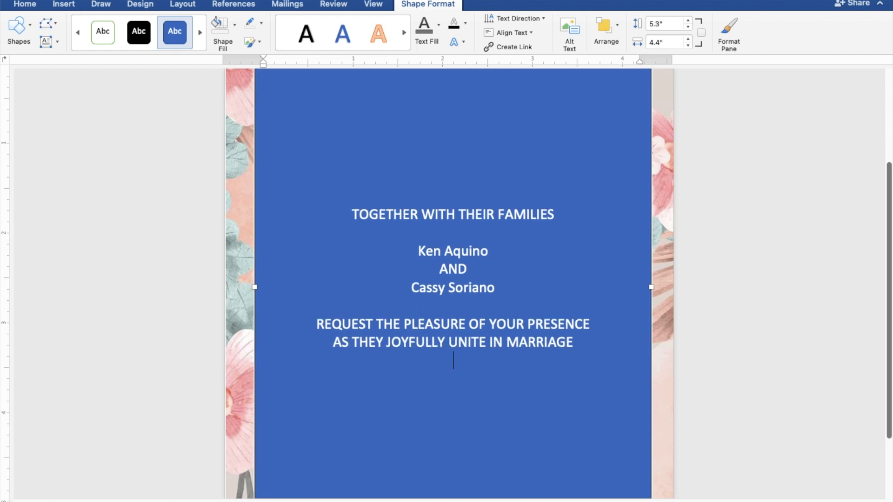
# After a blank line, list SUNDAY, JUNE 25, 2023 and 10:00 IN THE MORNING on separate lines.
pyautogui.press('Return')
pyautogui.write('S')
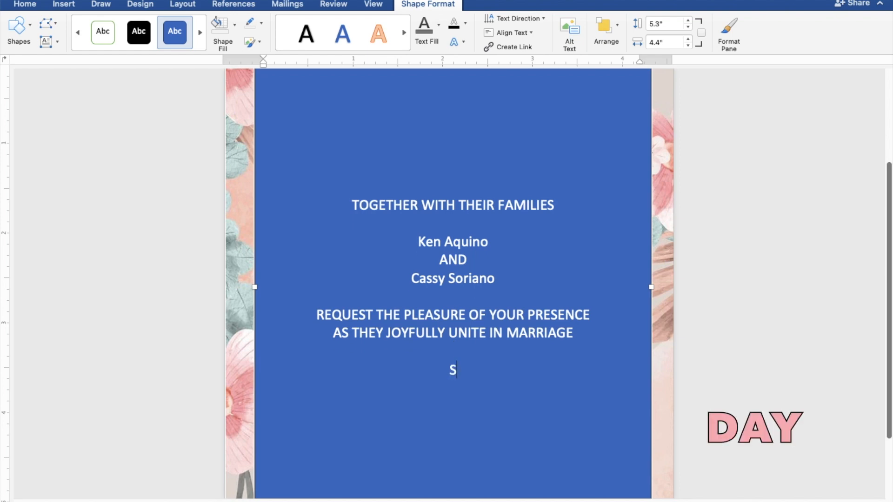
pyautogui.write('UNDAY')
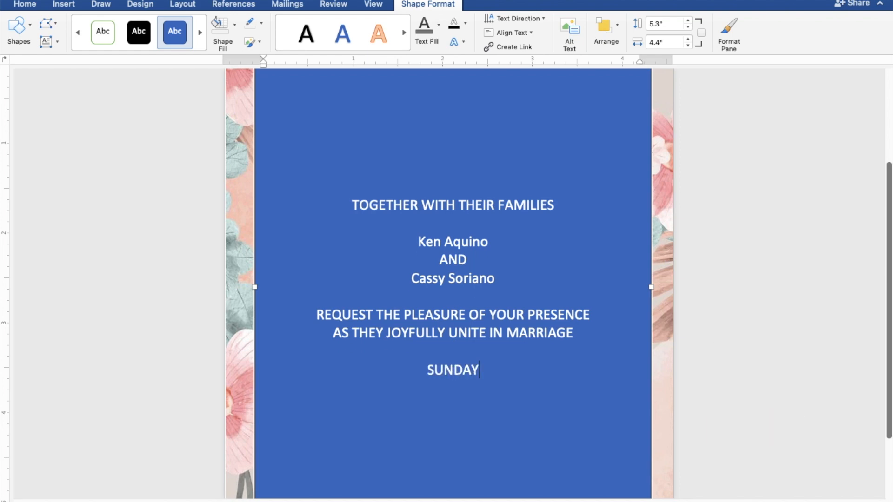
pyautogui.press('Return')
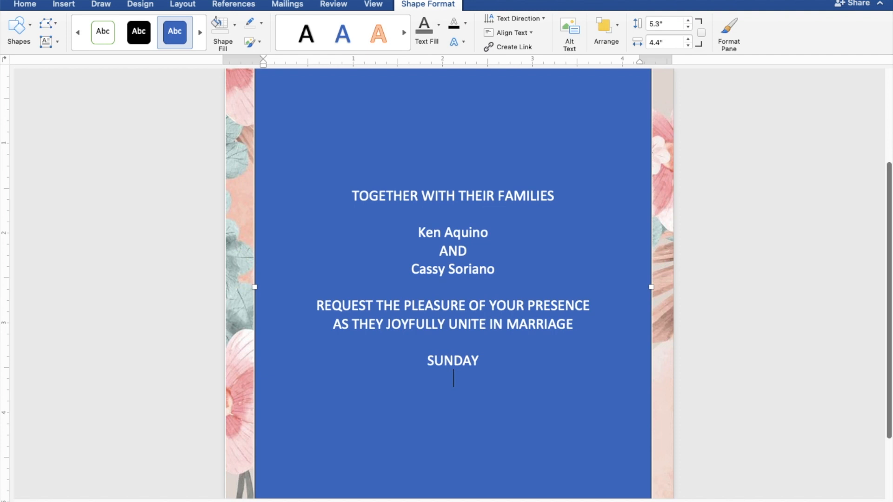
pyautogui.write('JUNE 2')
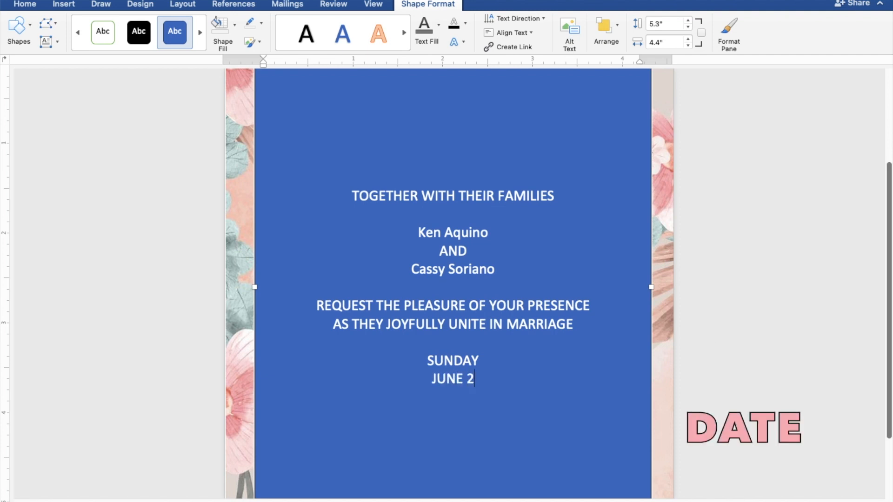
pyautogui.write('5, 2023')
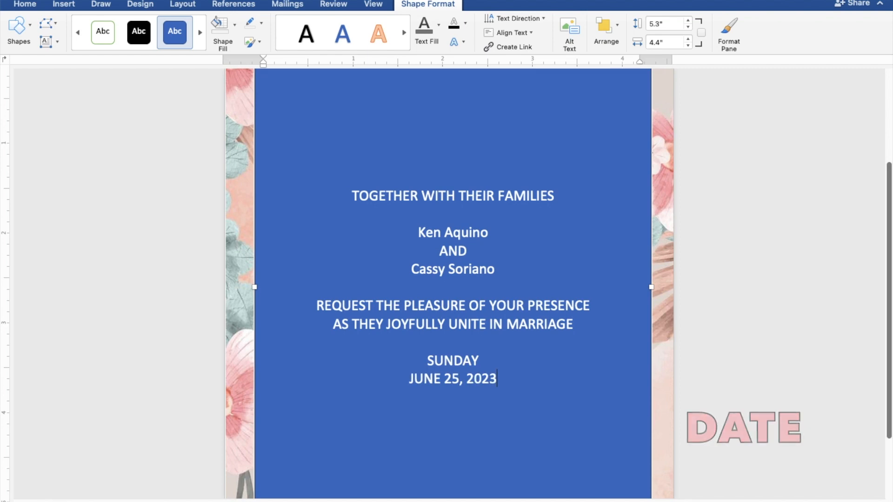
pyautogui.press('Return')
pyautogui.write('10:')
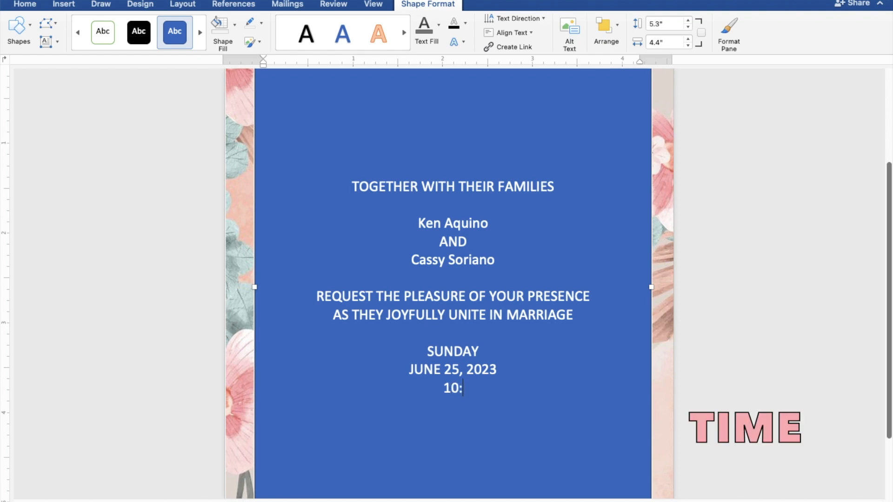
pyautogui.write('00 IN ')
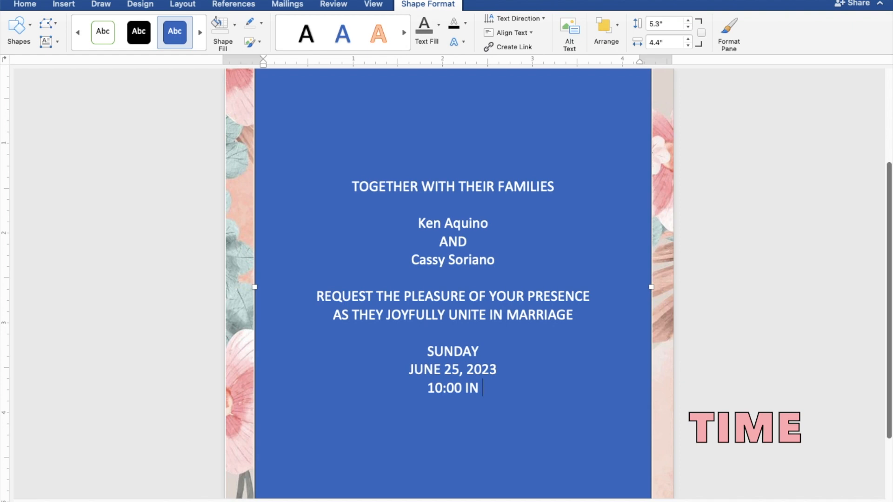
pyautogui.write('THE MORNING')
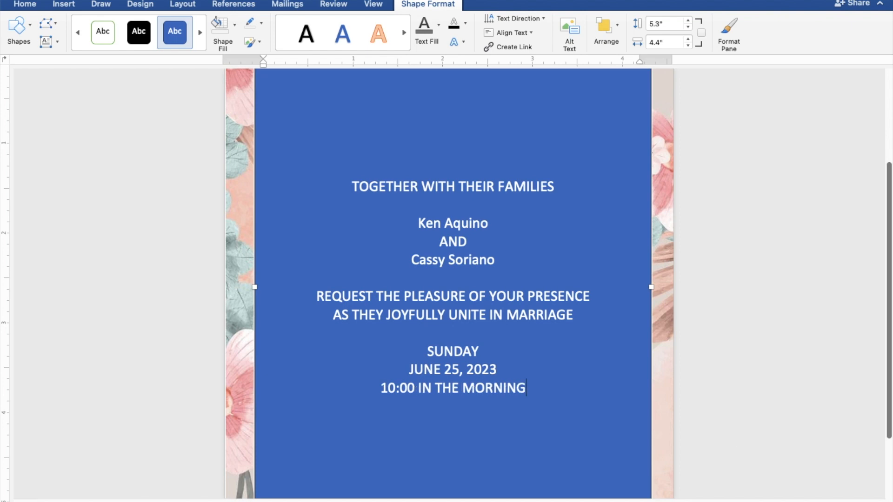
pyautogui.press('Return')
# Add ST. THOMAS AQUINAS PARISH CHURCH, MANGALDAN, PANGASINAN, then 'Reception to follow' after a blank line.
pyautogui.write('S')
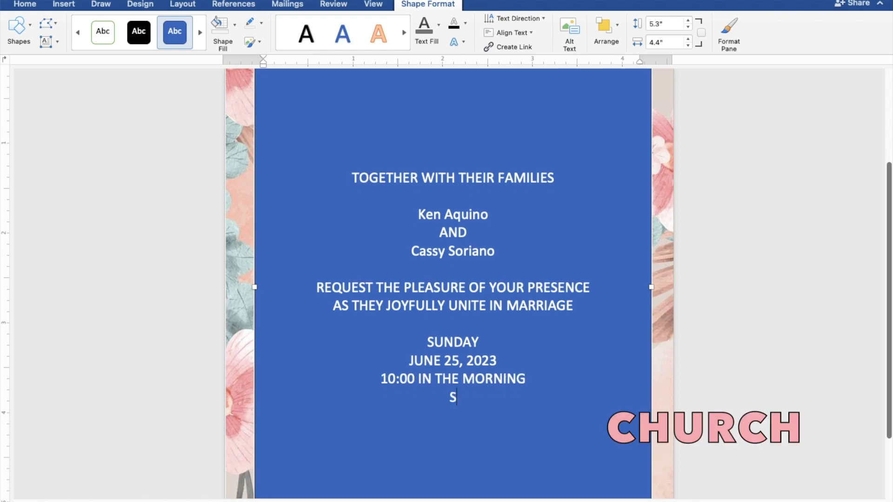
pyautogui.write('T. THOMAS A')
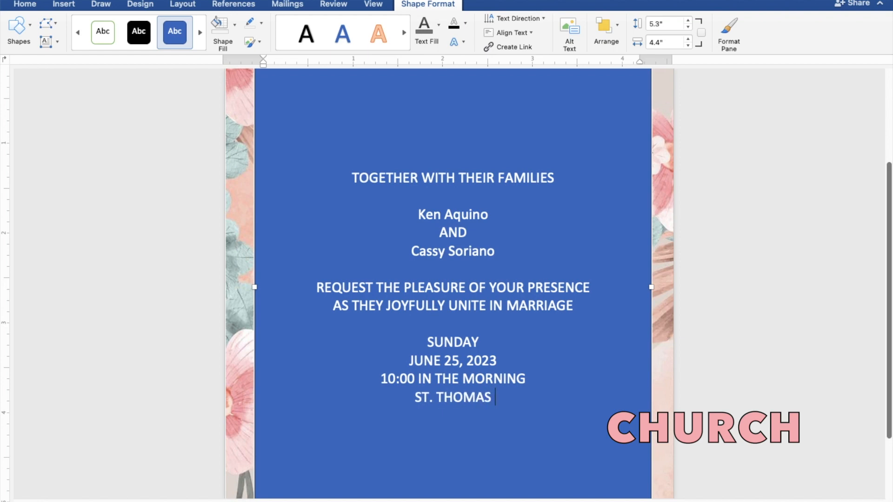
pyautogui.write('QU')
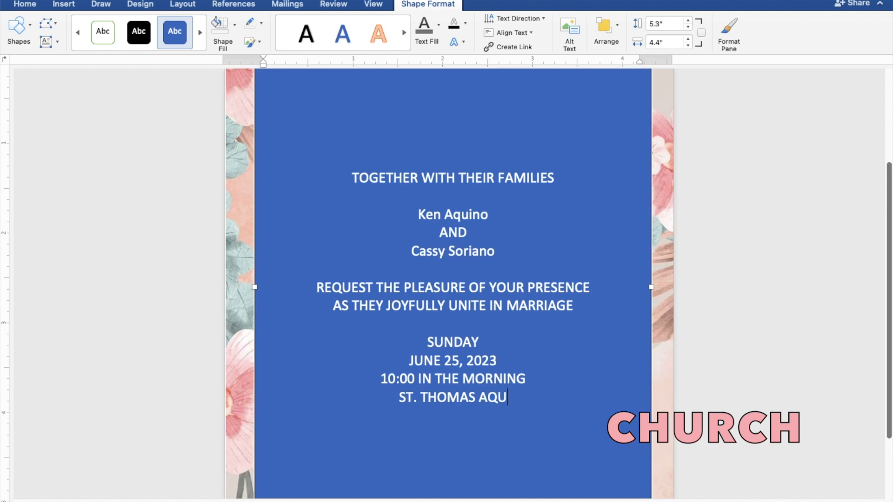
pyautogui.write('INAS ')
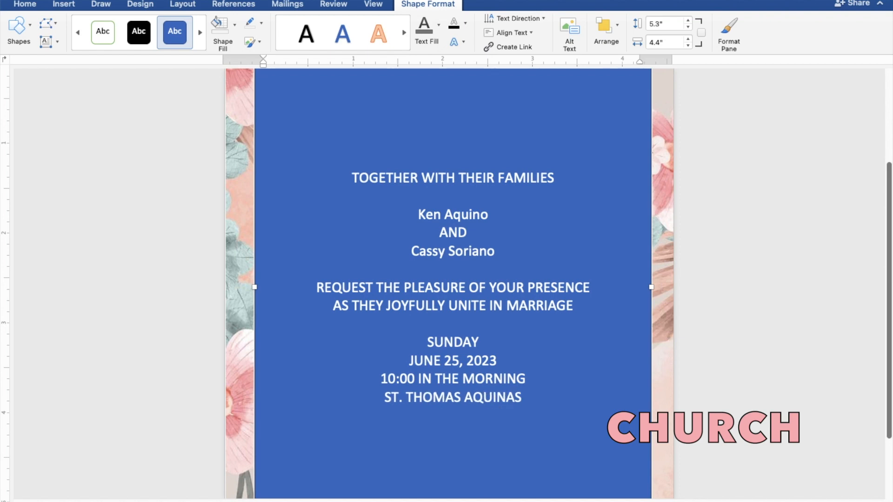
pyautogui.write('P')
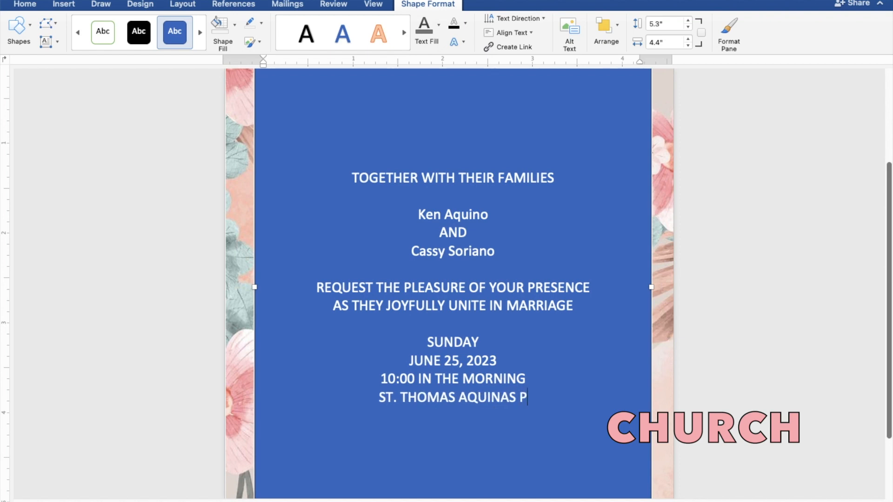
pyautogui.write('ARIS')
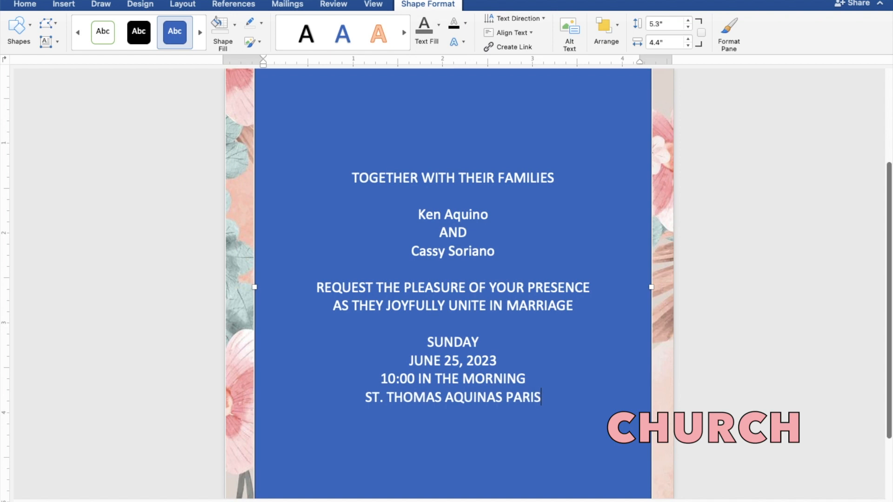
pyautogui.write('H CHUR')
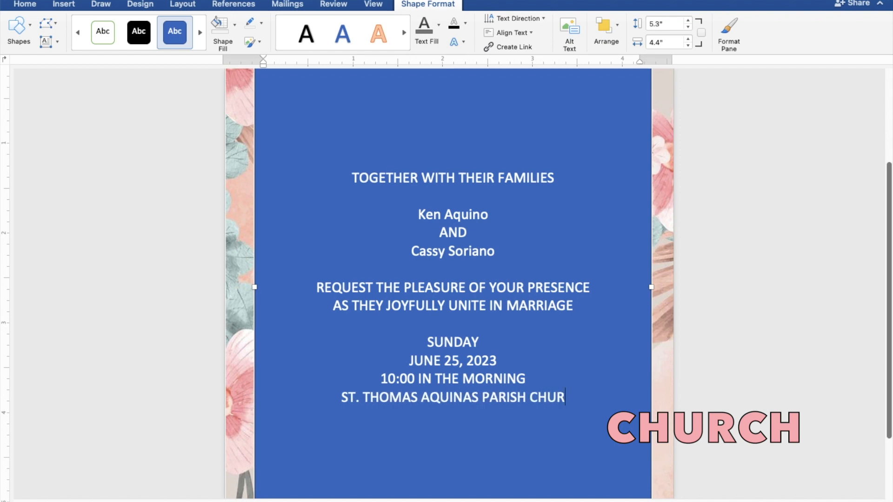
pyautogui.write('CH')
pyautogui.press('Return')
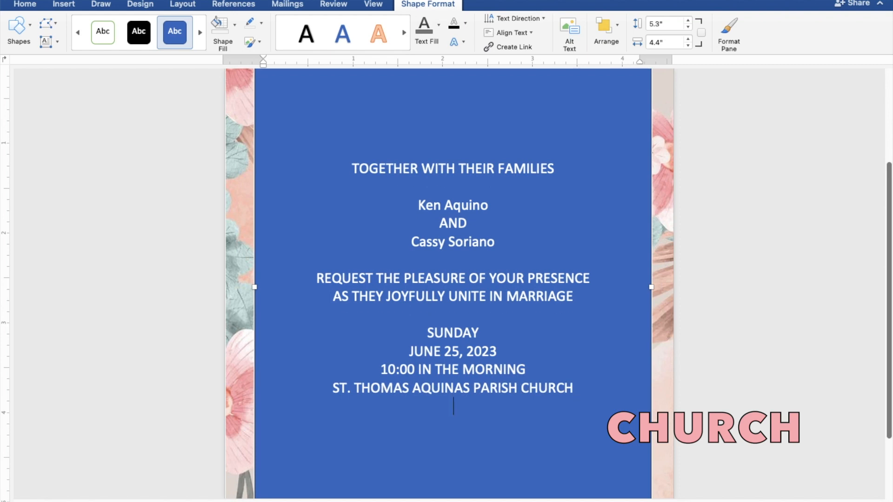
pyautogui.write('MANGA')
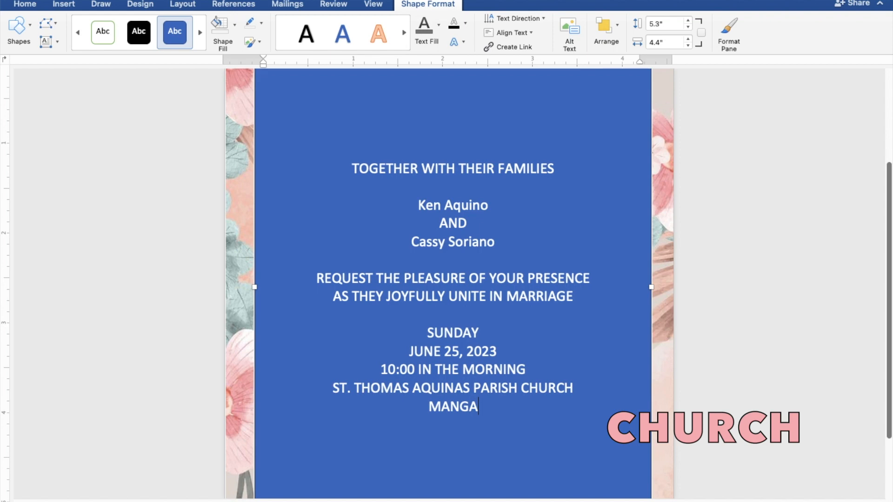
pyautogui.write('LDAN')
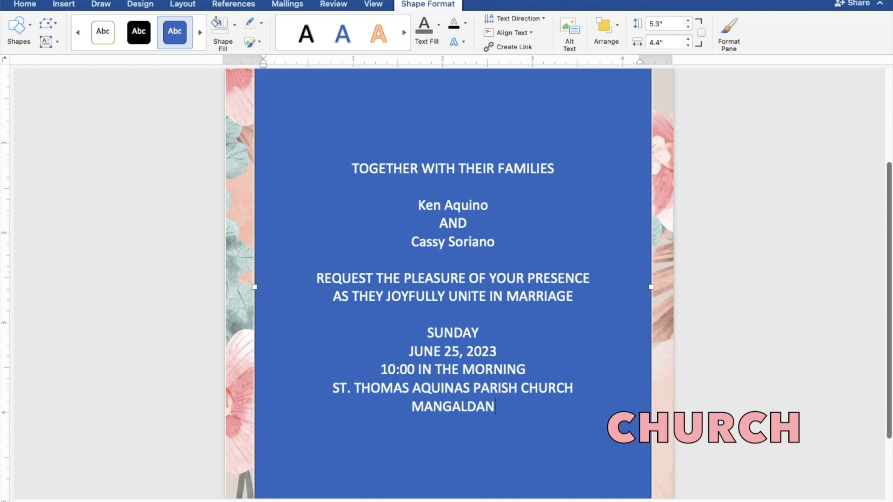
pyautogui.write(', P')
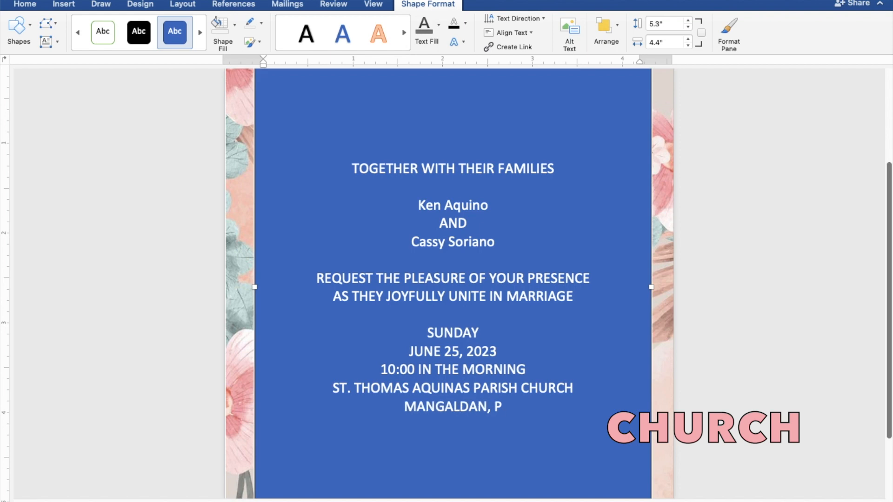
pyautogui.write('ANGA')
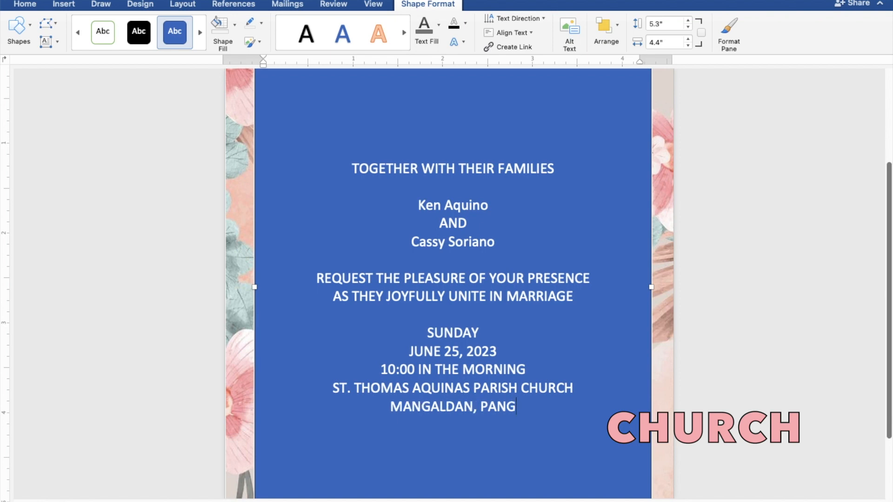
pyautogui.write('SI')
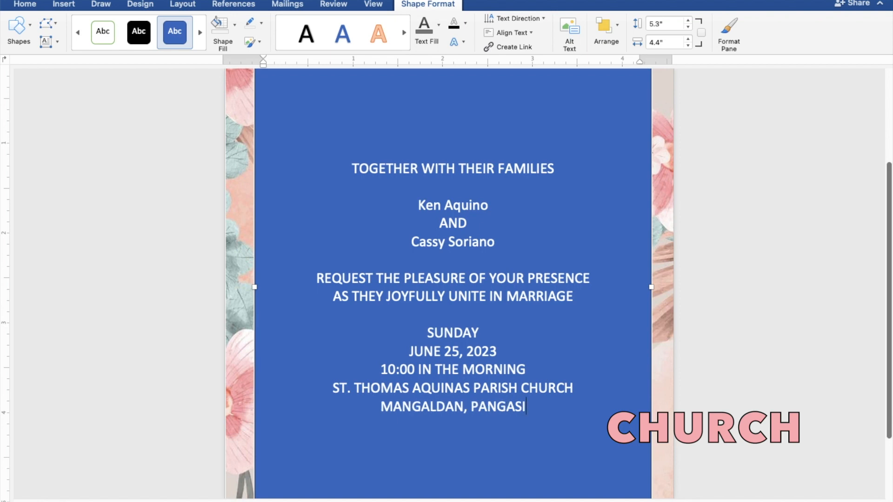
pyautogui.write('NAN')
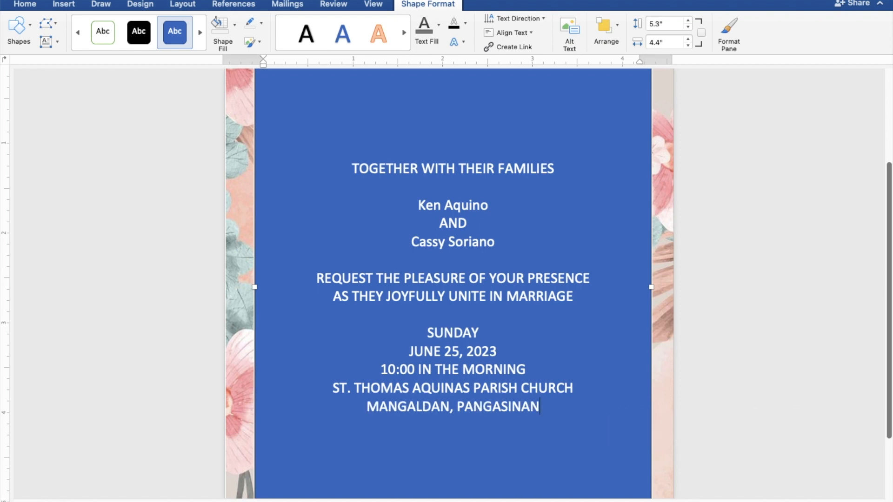
pyautogui.press('Return')
pyautogui.press('Return')
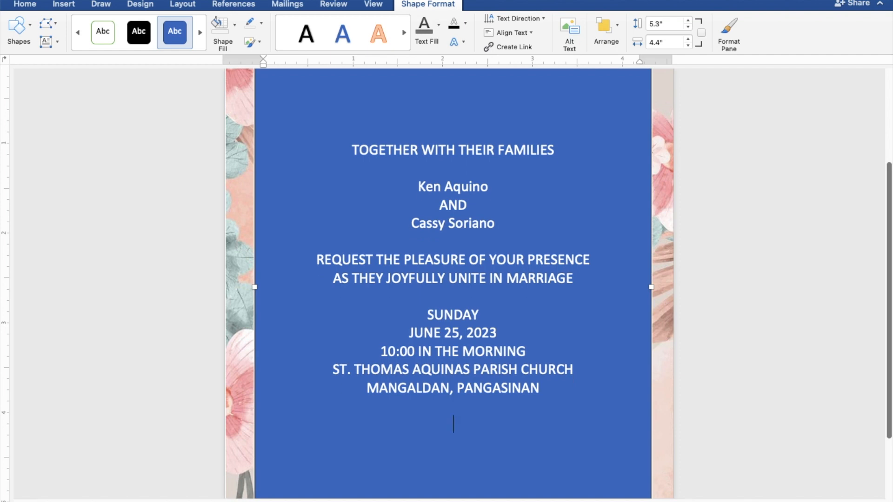
pyautogui.write('Receptio')
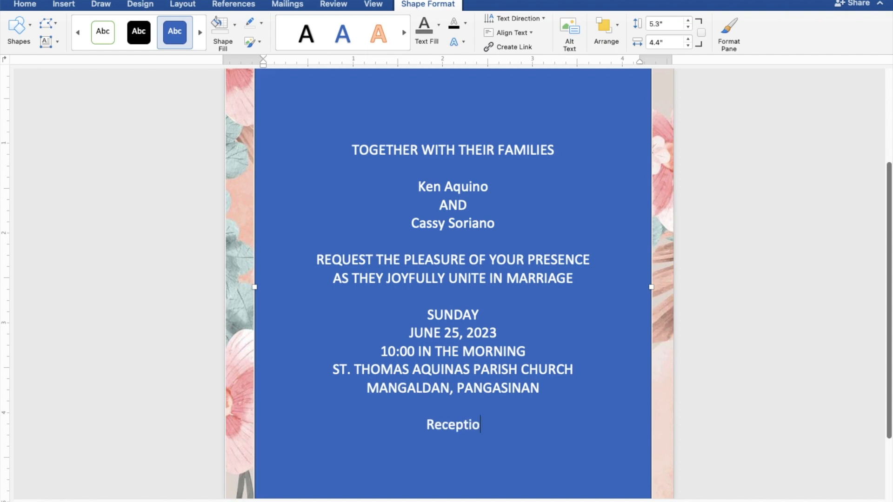
pyautogui.write('n to')
pyautogui.write(' f')
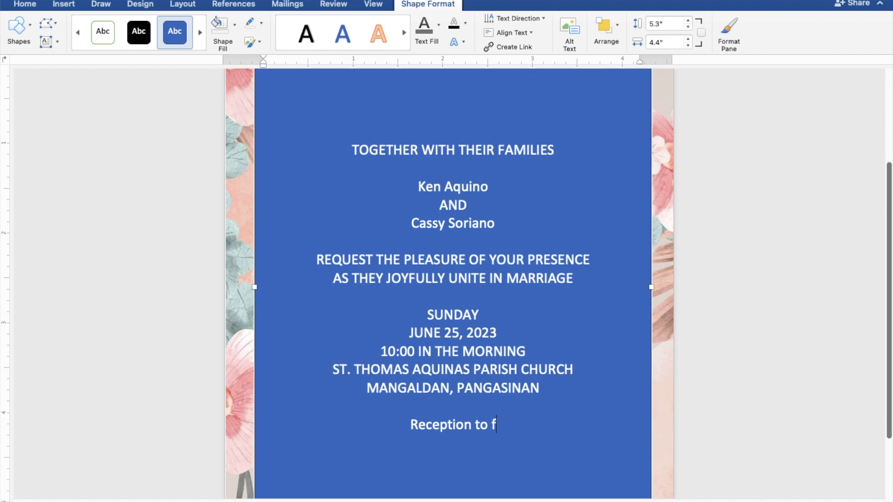
pyautogui.write('ollow')
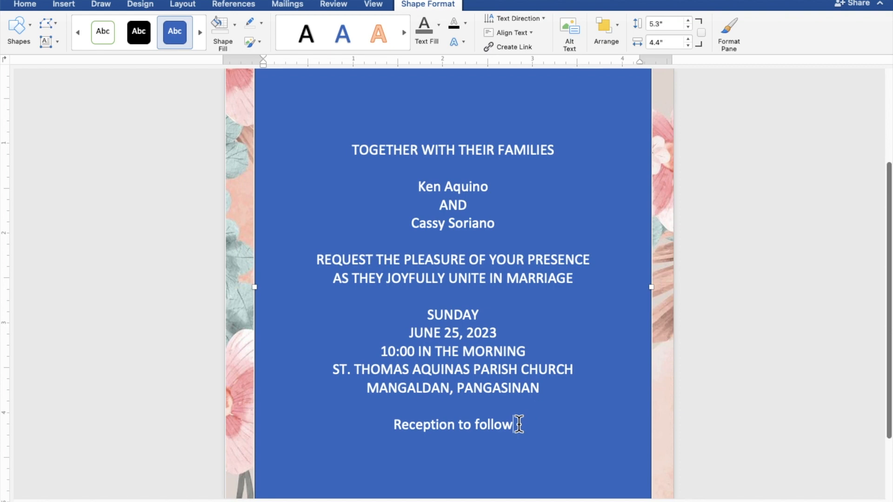
# Give the text box no fill and no outline, and make all invitation text dark grey.
pyautogui.moveTo(518, 424); pyautogui.dragTo(354, 154)
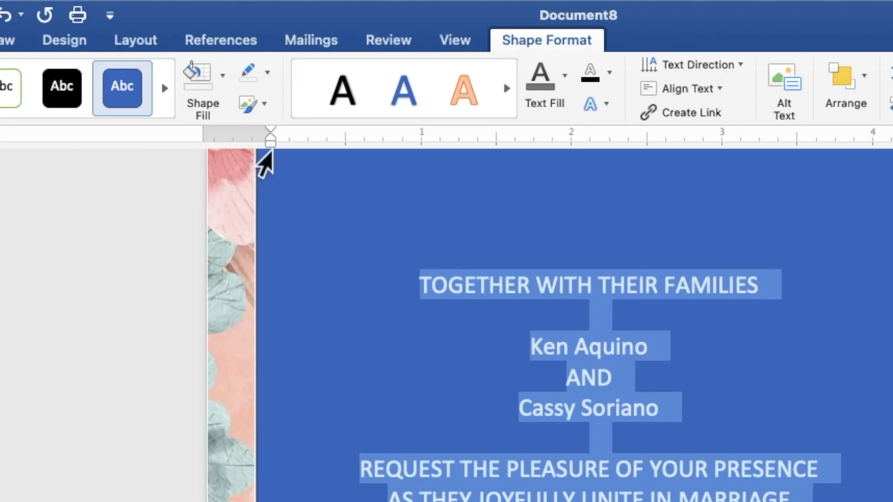
pyautogui.click(223, 76)
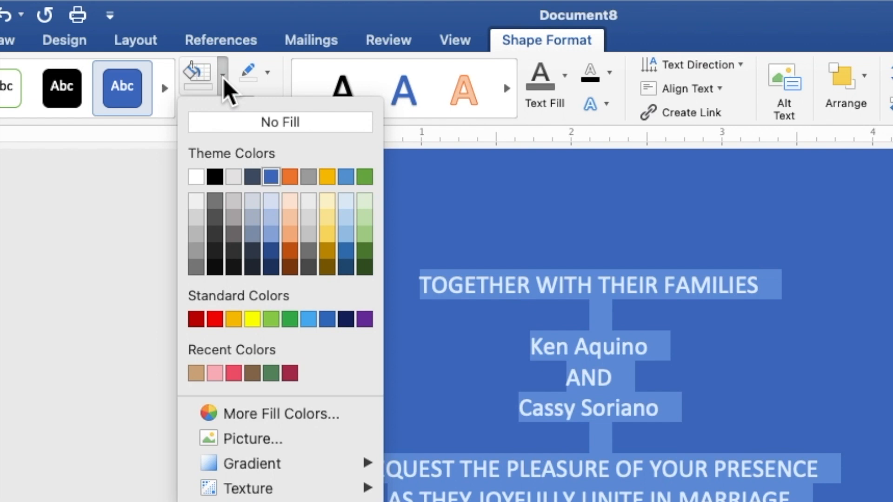
pyautogui.click(232, 120)
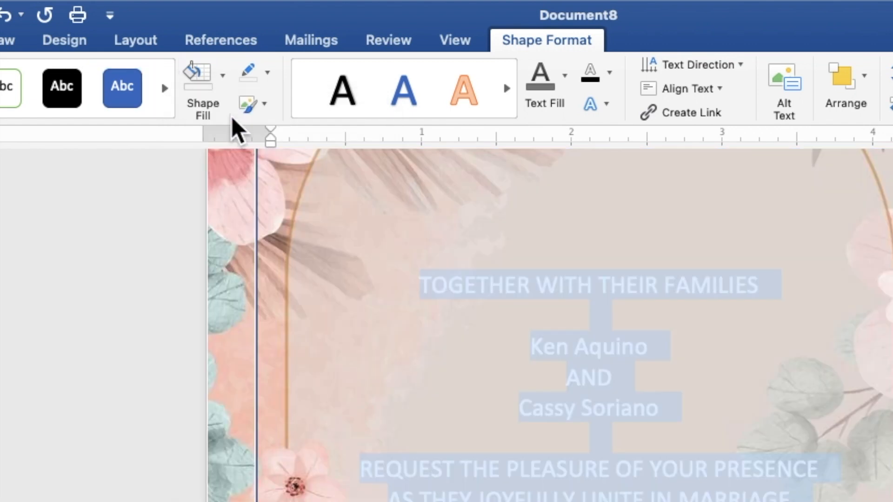
pyautogui.click(267, 74)
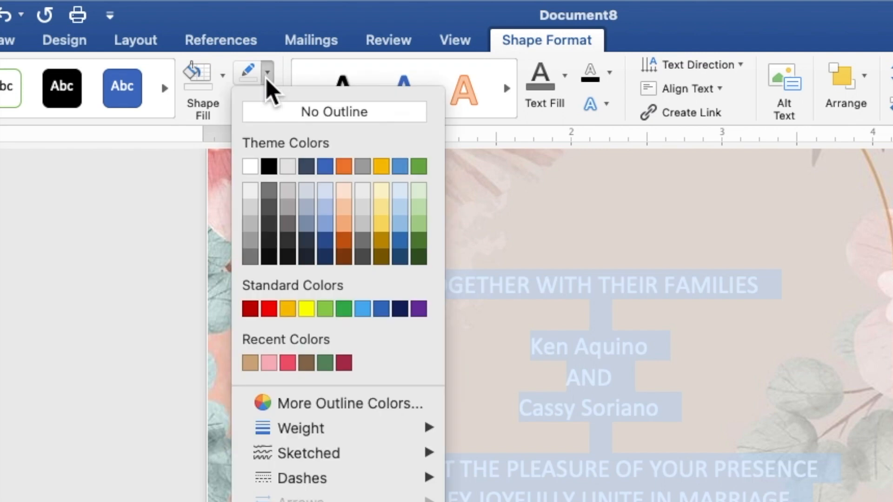
pyautogui.click(271, 114)
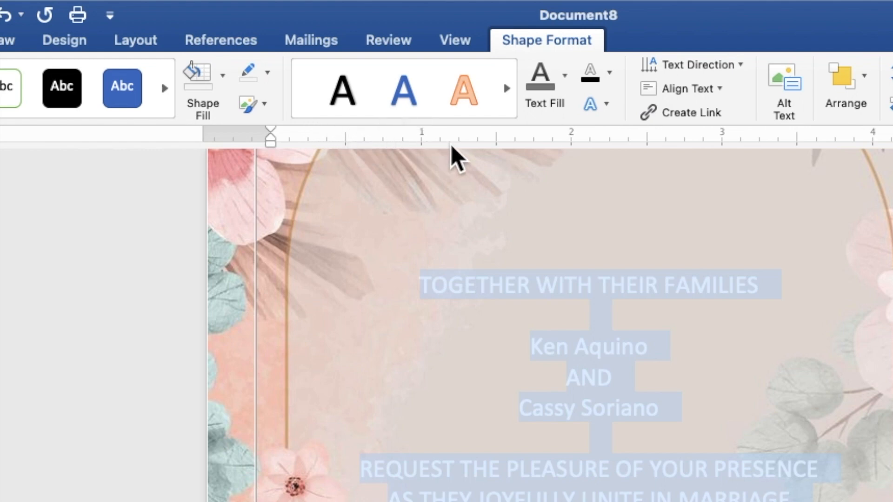
pyautogui.click(565, 76)
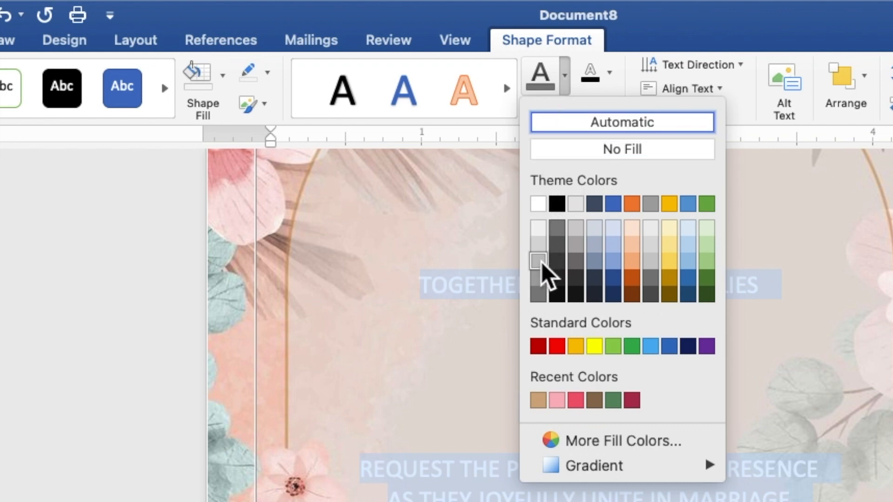
pyautogui.click(538, 294)
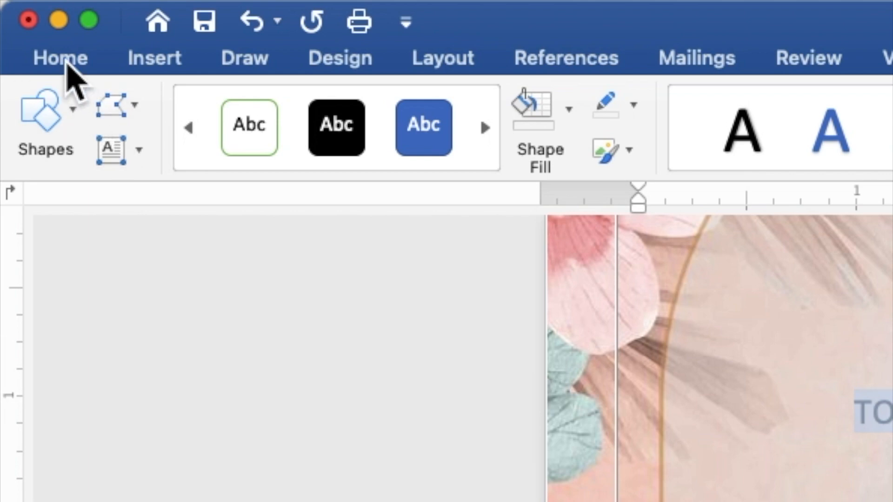
# Set all the invitation text to Times New Roman at 9 pt.
pyautogui.click(60, 59)
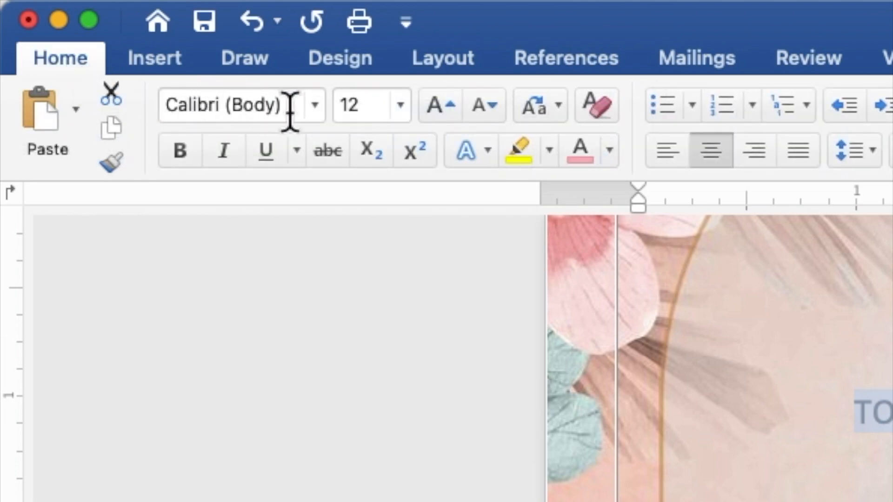
pyautogui.click(315, 109)
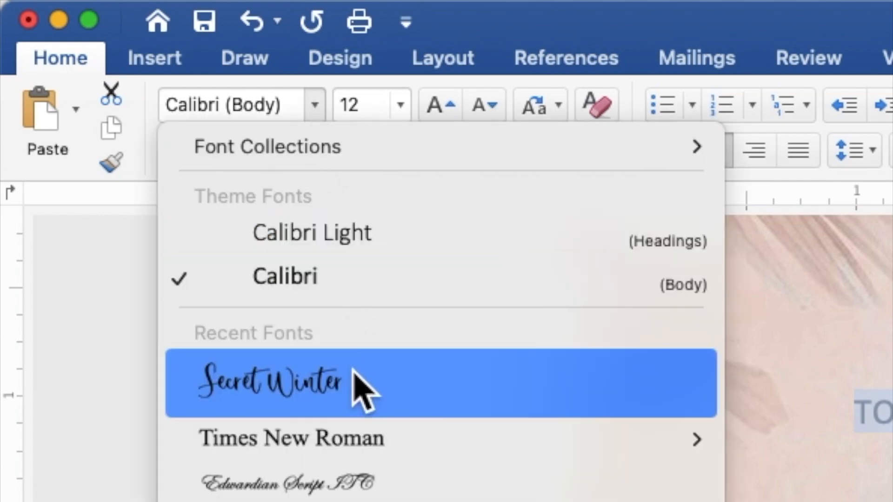
pyautogui.moveTo(355, 438)
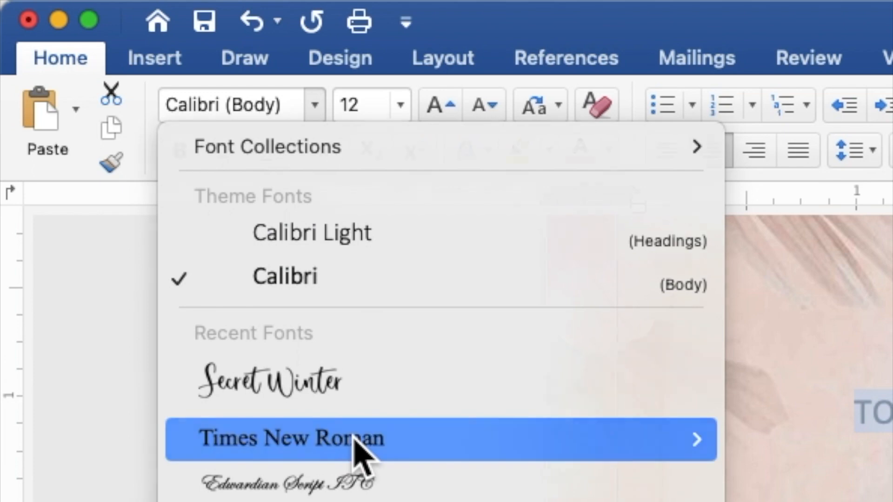
pyautogui.click(356, 438)
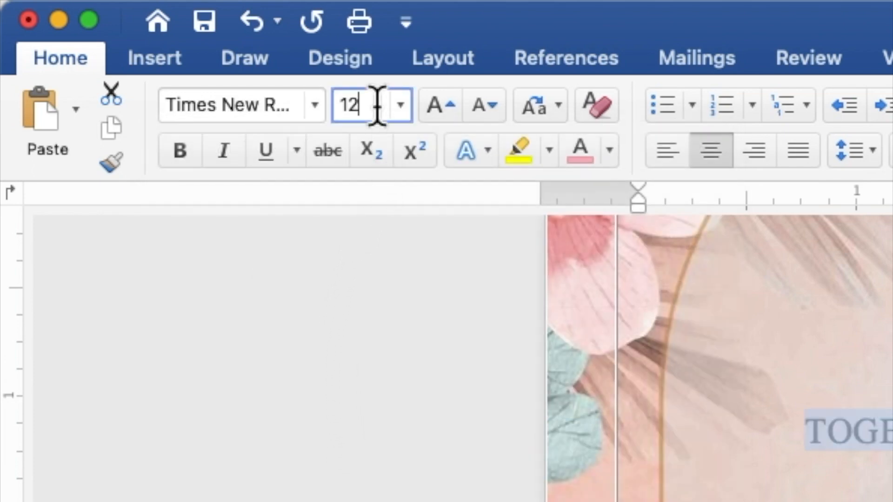
pyautogui.click(341, 105)
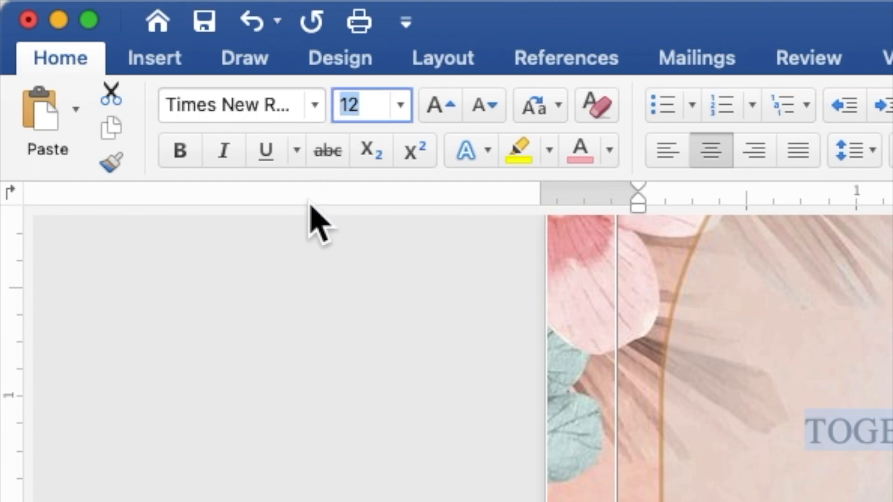
pyautogui.write('9')
pyautogui.press('Return')
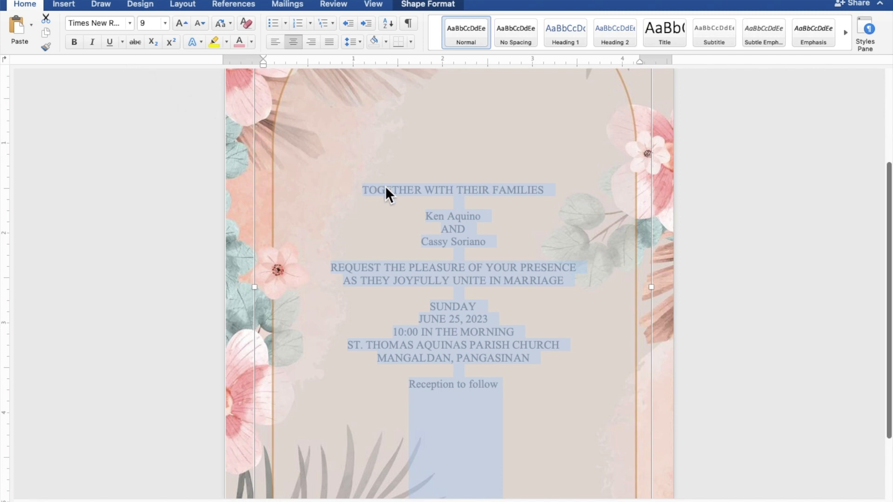
# Format both name lines and 'Reception to follow' in Secret Winter at 15 pt.
pyautogui.click(490, 215)
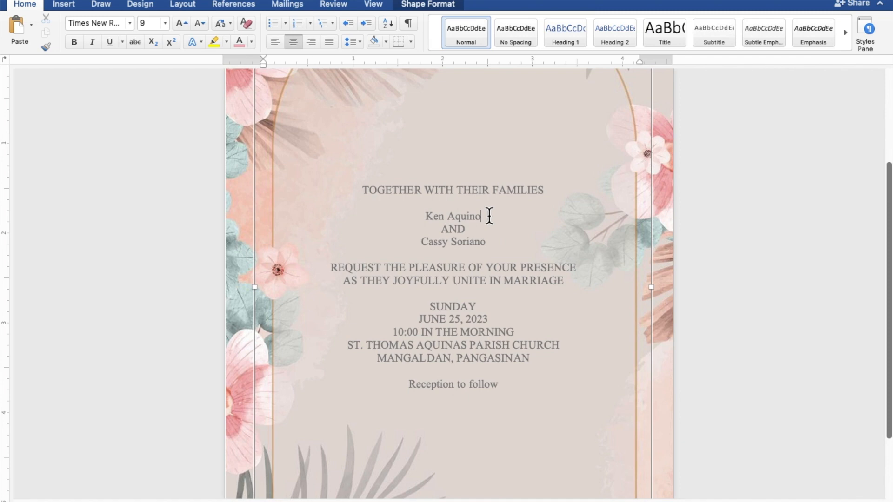
pyautogui.moveTo(484, 216); pyautogui.dragTo(429, 215)
pyautogui.moveTo(487, 241); pyautogui.dragTo(434, 240)
pyautogui.moveTo(493, 385); pyautogui.dragTo(430, 388)
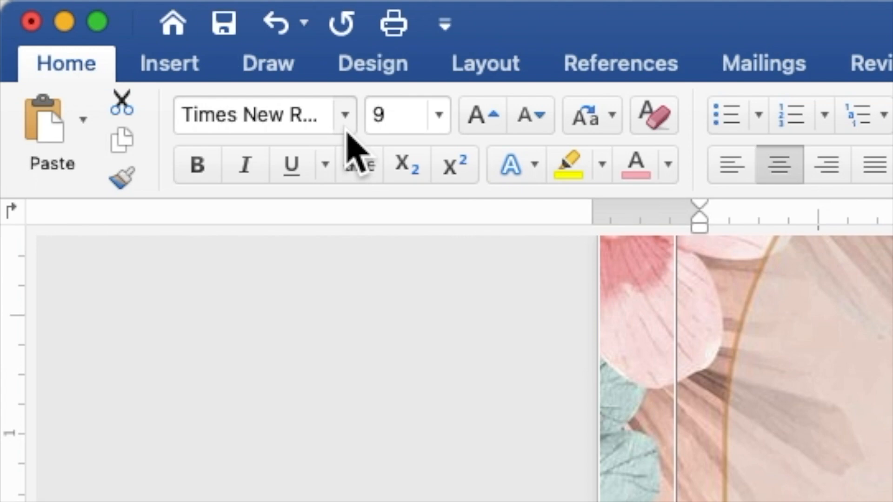
pyautogui.click(346, 128)
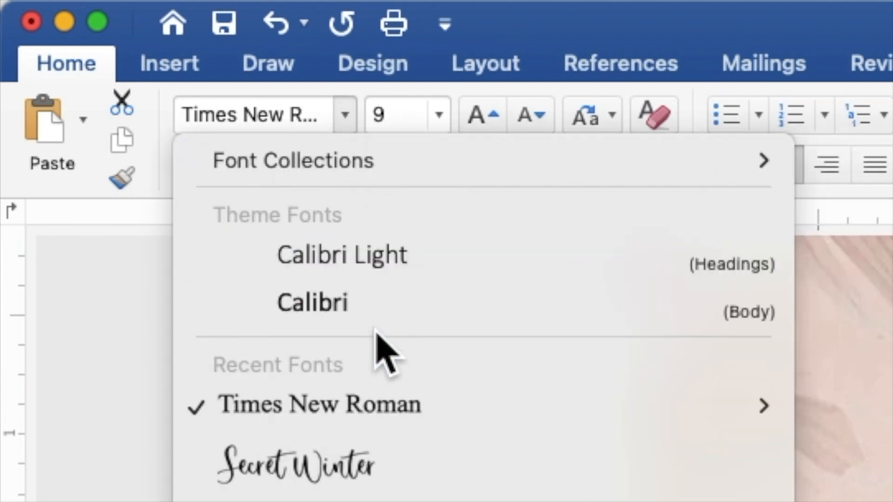
pyautogui.click(384, 477)
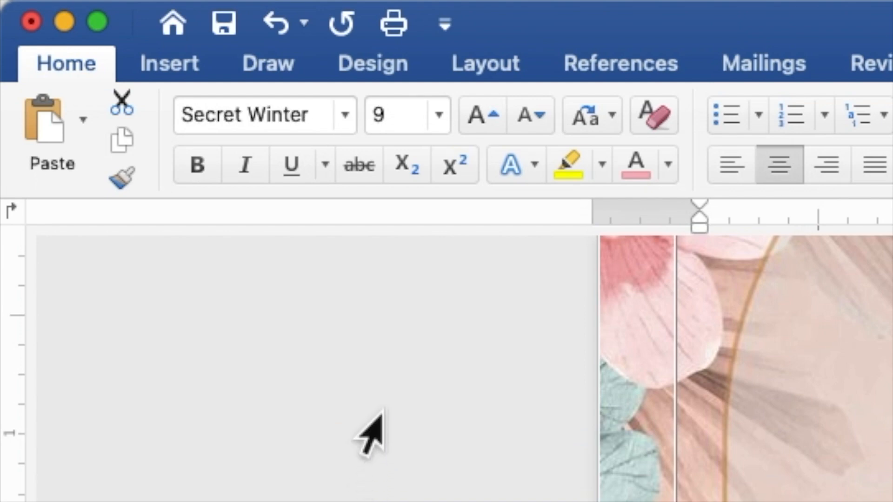
pyautogui.click(400, 115)
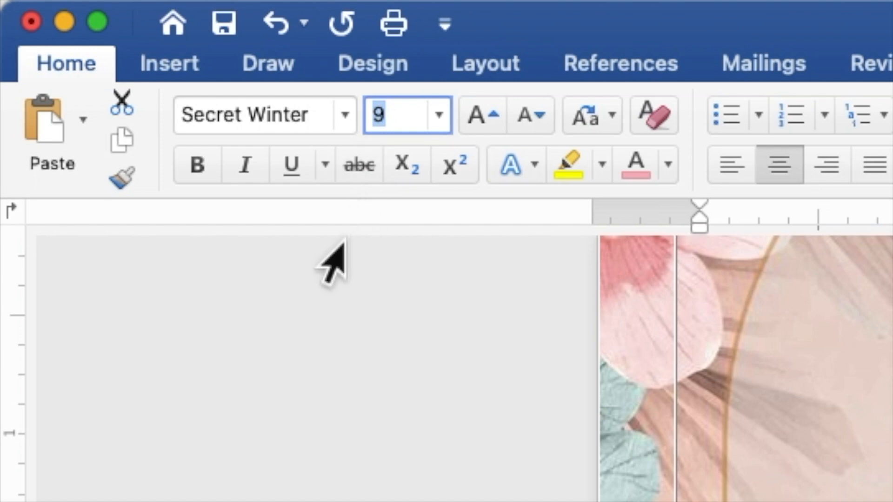
pyautogui.write('15')
pyautogui.press('Return')
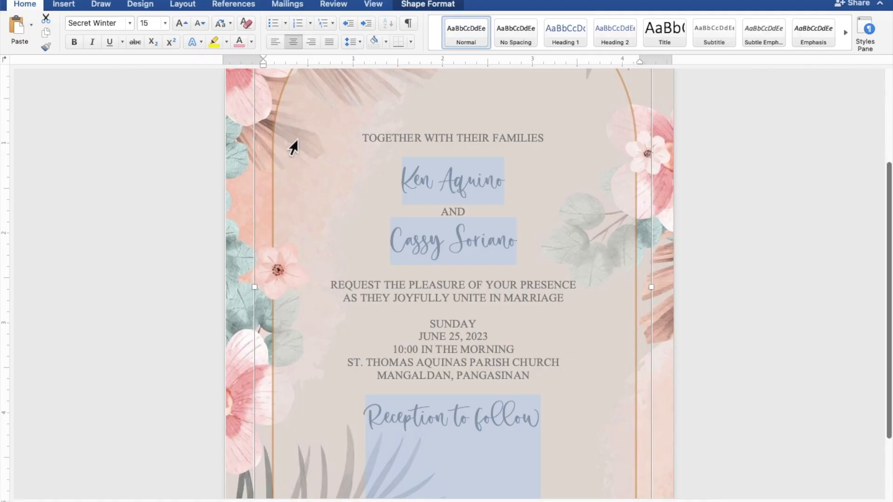
# Enlarge the two name lines from 15 to 25 pt.
pyautogui.click(496, 186)
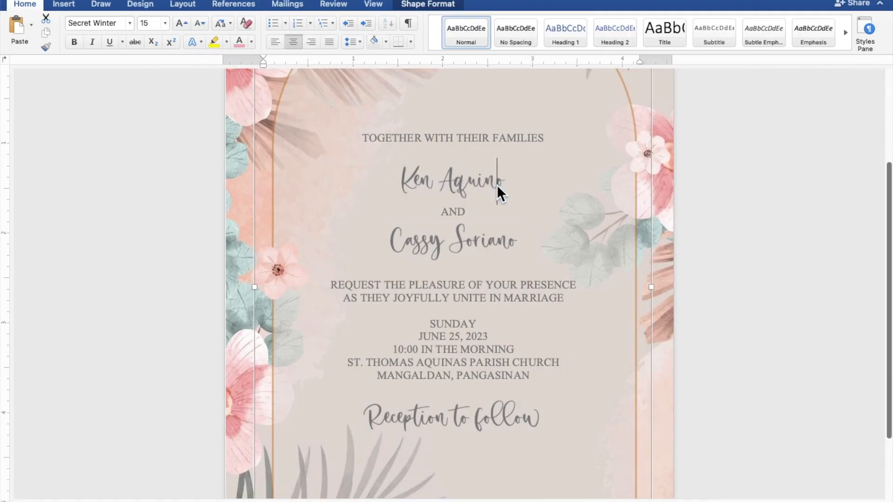
pyautogui.moveTo(503, 183); pyautogui.dragTo(406, 184)
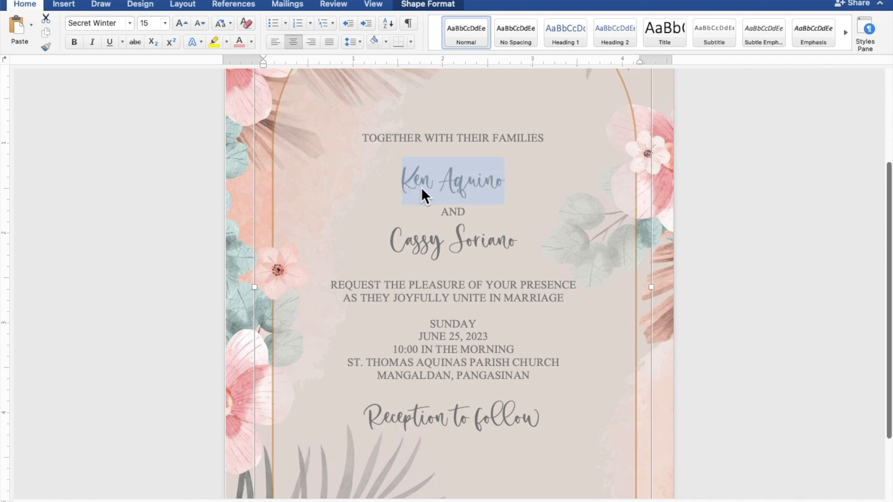
pyautogui.moveTo(515, 241); pyautogui.dragTo(414, 243)
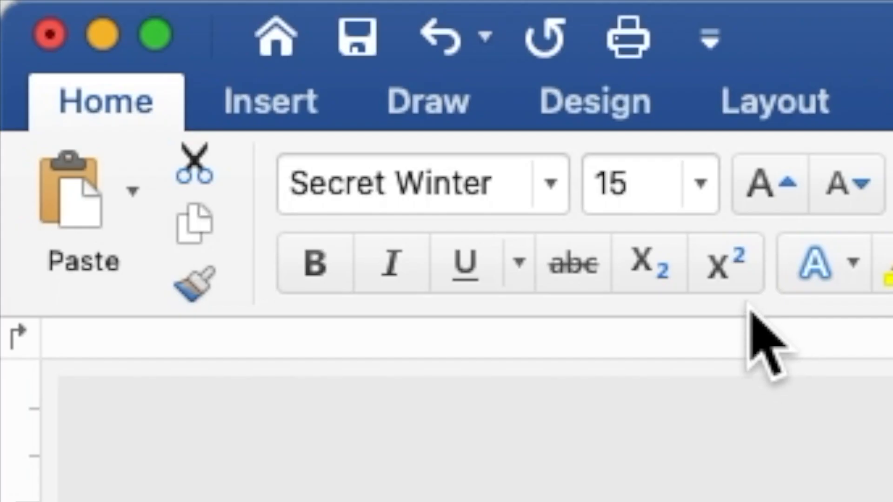
pyautogui.click(151, 23)
pyautogui.doubleClick(592, 183)
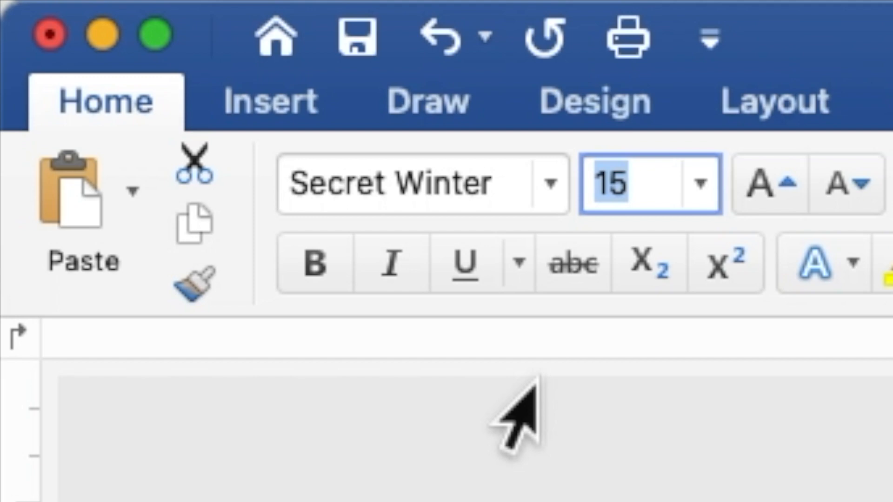
pyautogui.write('25')
pyautogui.press('Return')
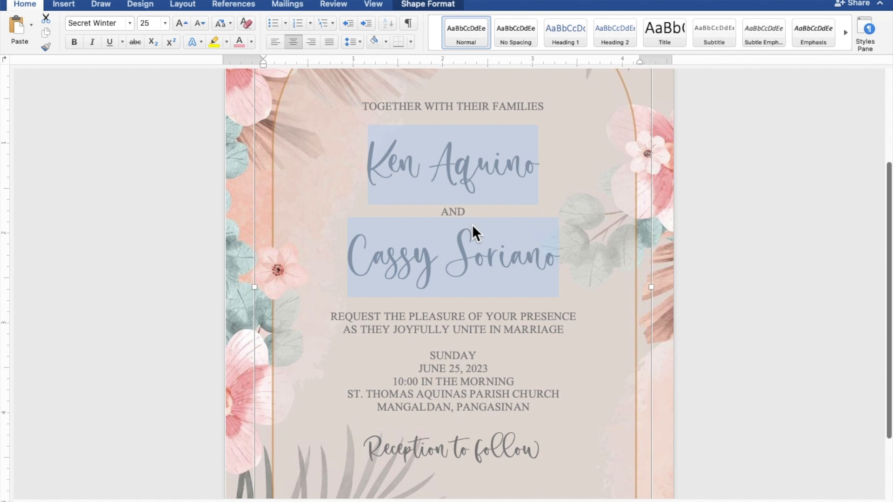
pyautogui.scroll(-5, 473, 224)
pyautogui.scroll(-5, 472, 224)
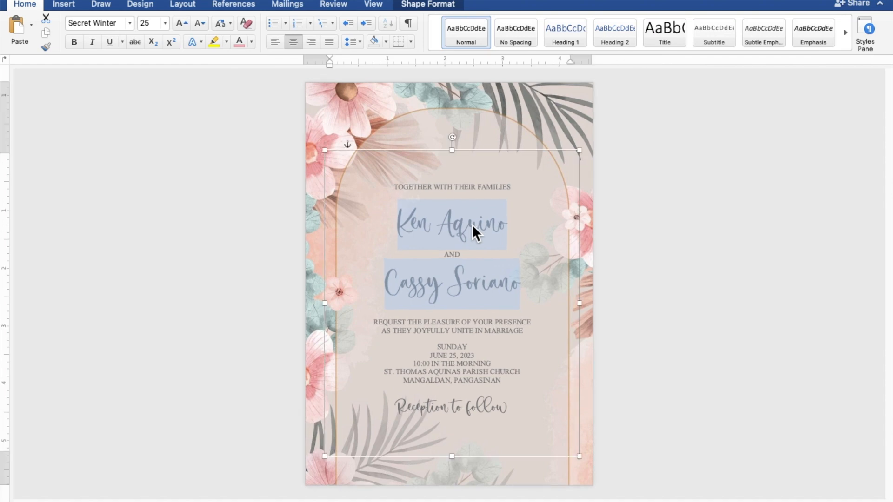
# Add blank lines after the opening line and second name, before SUNDAY and Reception, and lengthen the text box.
pyautogui.click(474, 197)
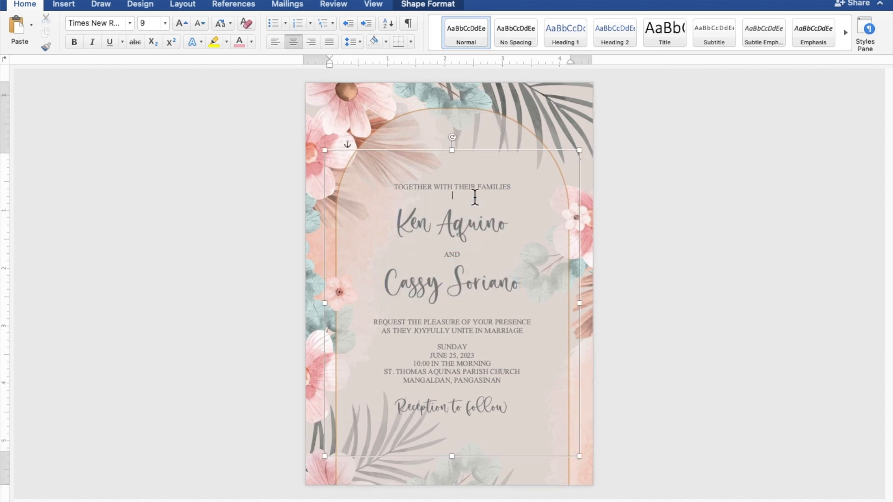
pyautogui.press('Return')
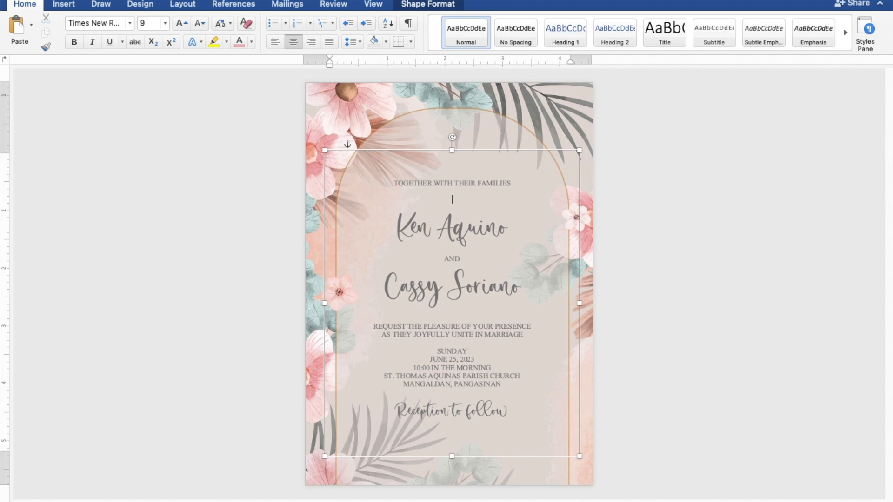
pyautogui.press('Return')
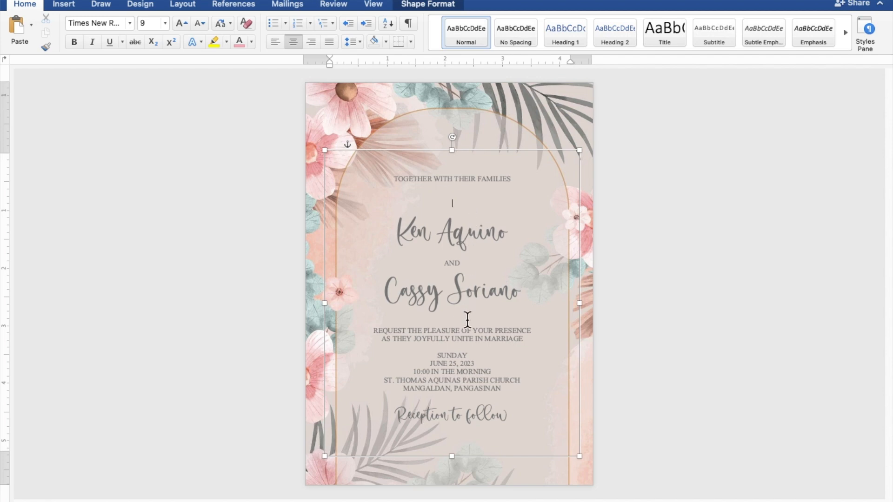
pyautogui.press('Return')
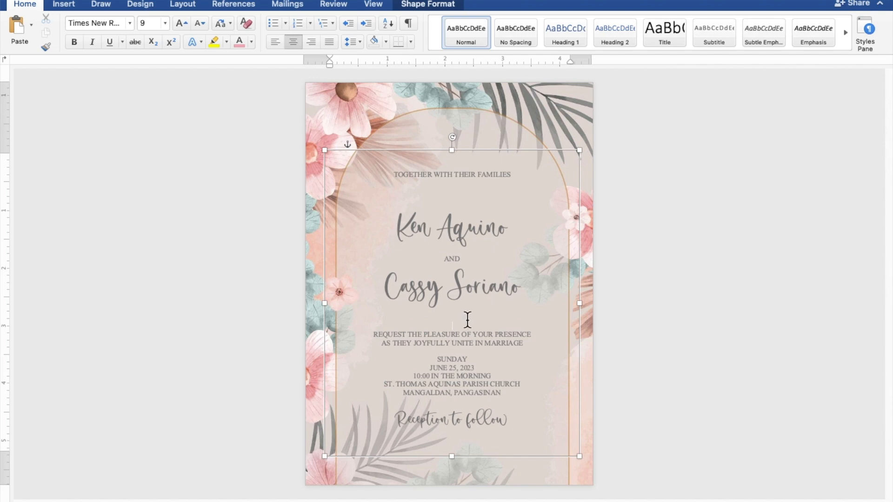
pyautogui.press('Return')
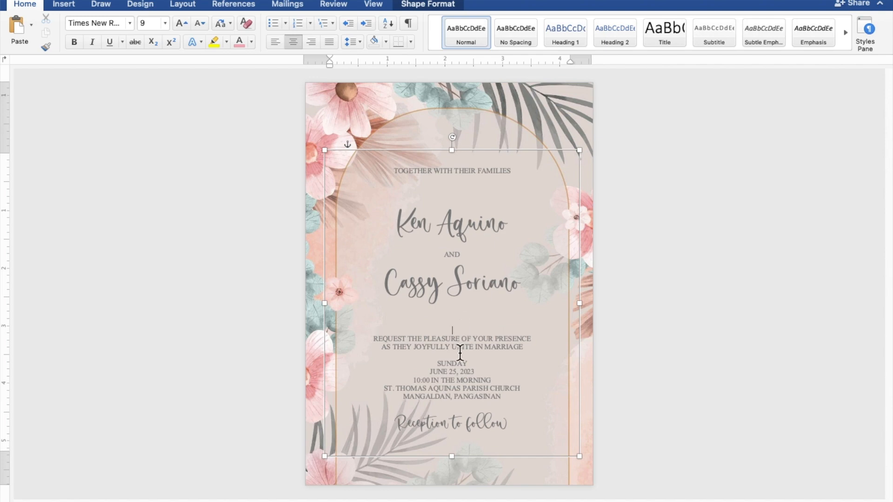
pyautogui.press('Return')
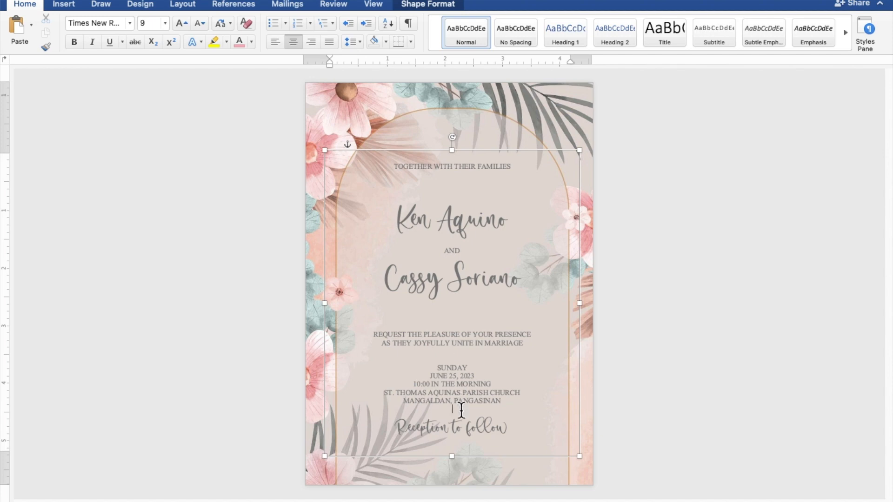
pyautogui.press('Return')
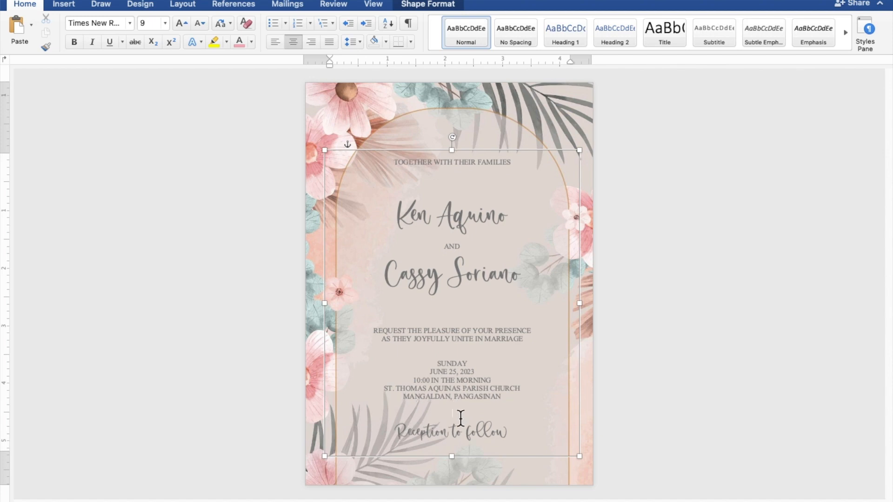
pyautogui.moveTo(455, 458); pyautogui.dragTo(453, 471)
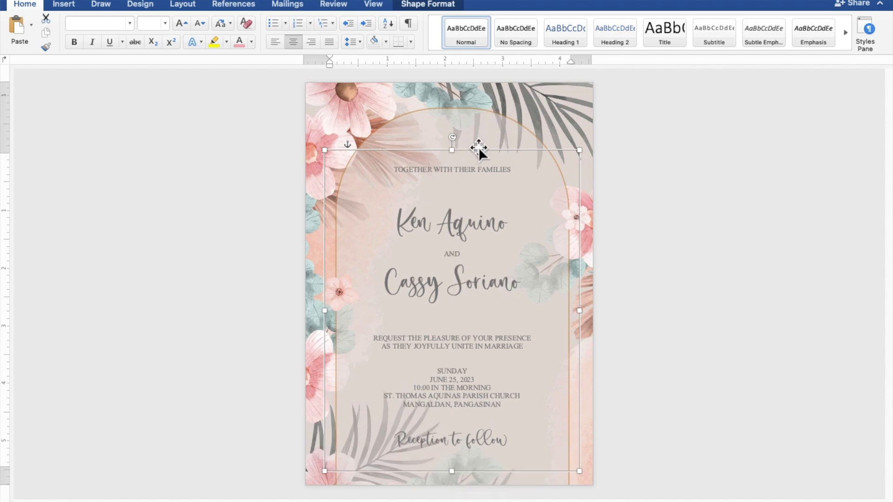
# Raise the text box slightly inside the floral arch, then deselect it to preview the invitation.
pyautogui.moveTo(479, 146); pyautogui.dragTo(479, 139)
pyautogui.press('Up')
pyautogui.press('Up')
pyautogui.press('Up')
pyautogui.press('Up')
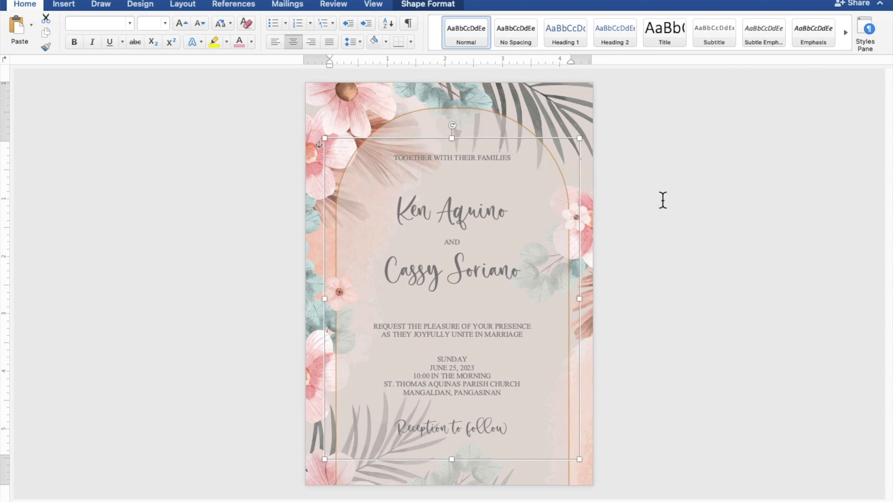
pyautogui.click(744, 217)
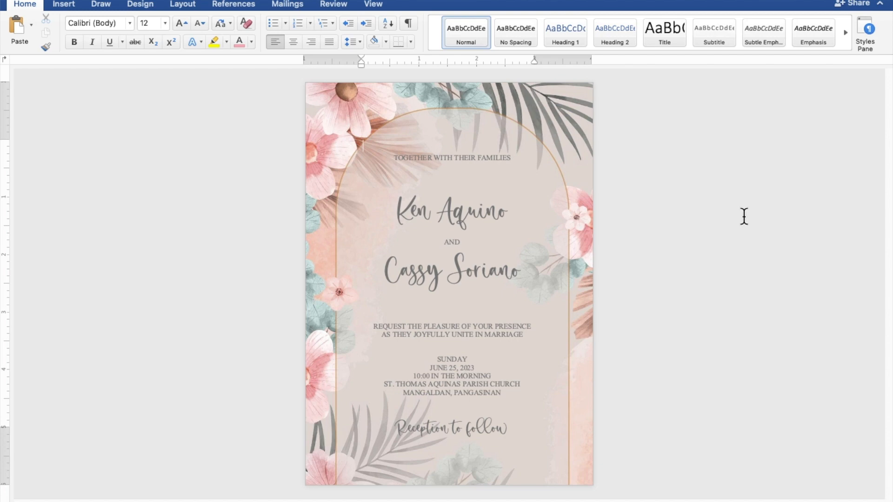